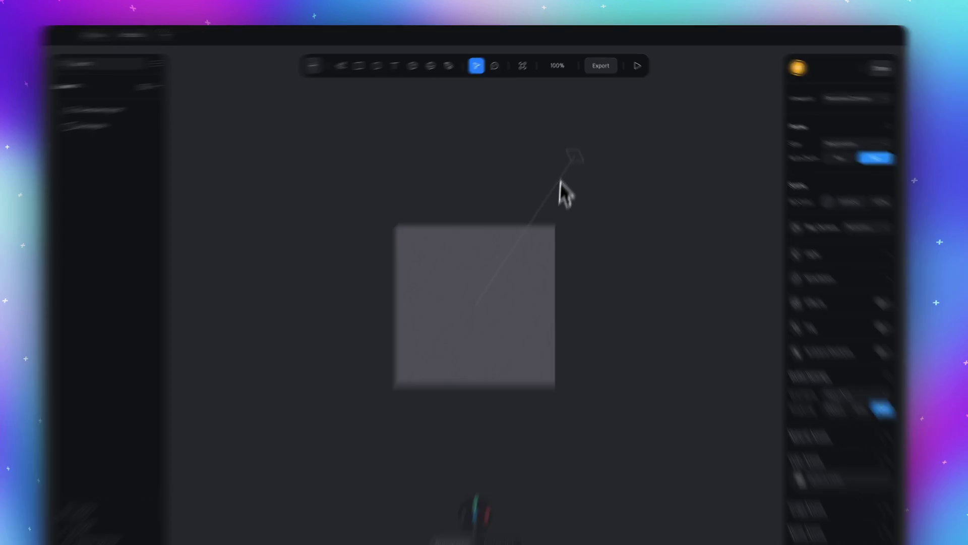
Step: Delete the directional light, leaving only the rectangle, and select the rectangle
{"action": "left_click_drag", "start_coordinate": [604, 167], "coordinate": [522, 124]}
{"action": "key", "text": "Delete"}
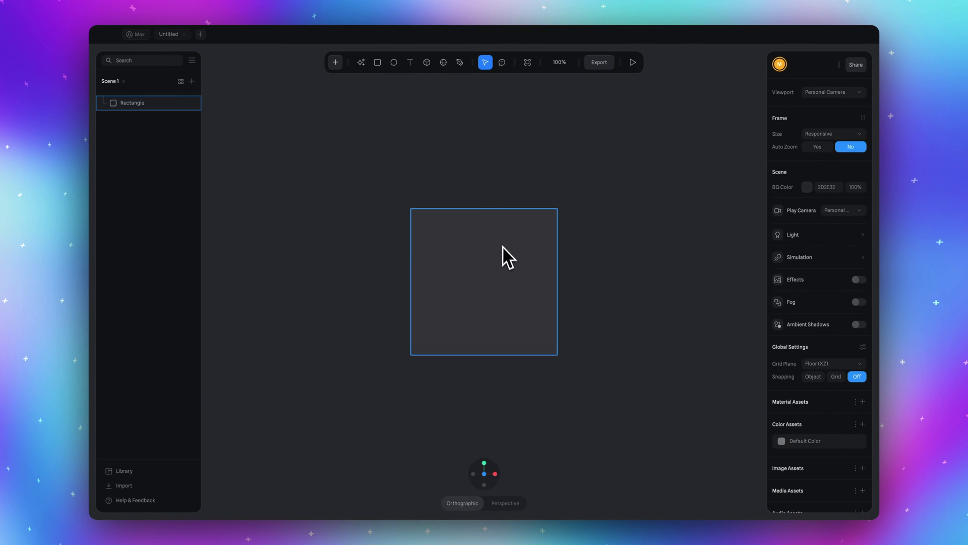
{"action": "left_click", "coordinate": [503, 247]}
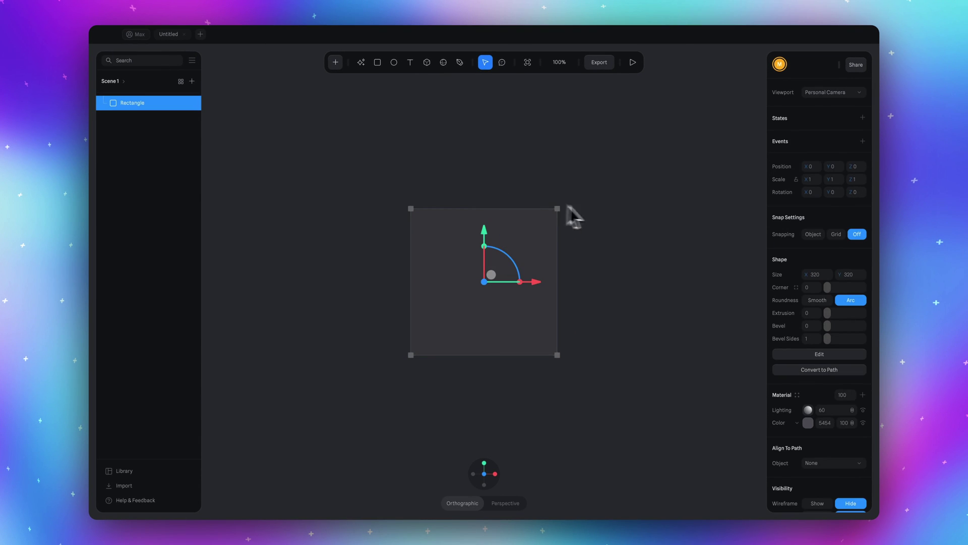
Step: Resize the rectangle to 350 × 450 with an extrusion of 4
{"action": "left_click", "coordinate": [815, 275]}
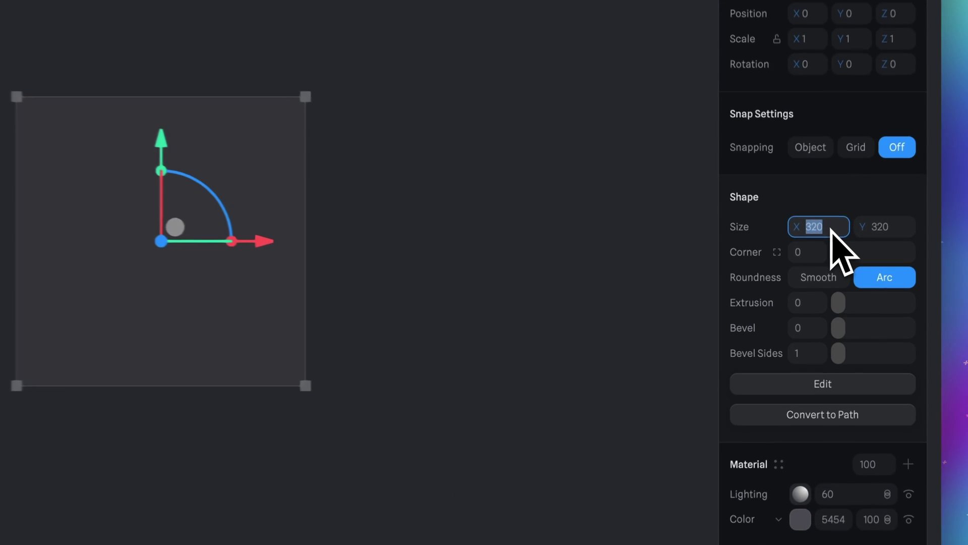
{"action": "type", "text": "350"}
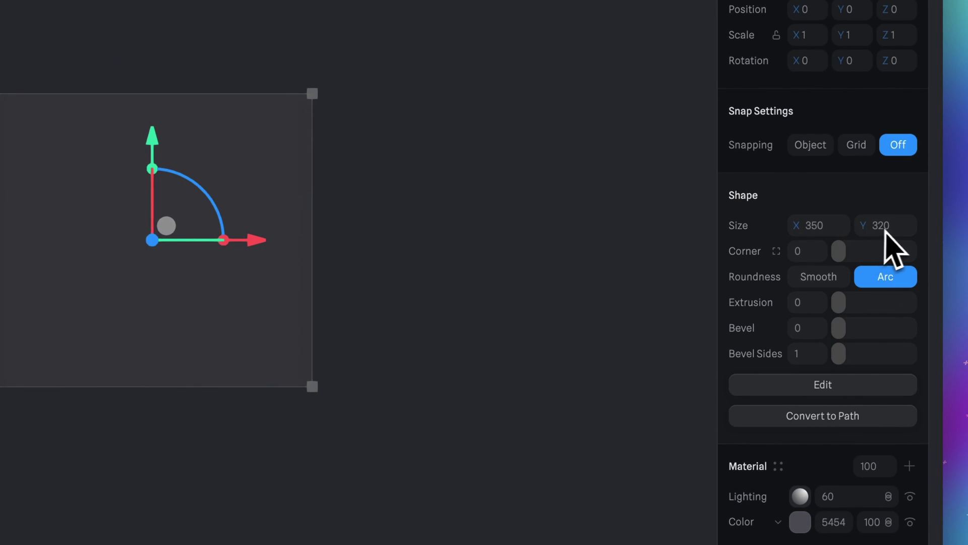
{"action": "left_click", "coordinate": [888, 226]}
{"action": "type", "text": "450"}
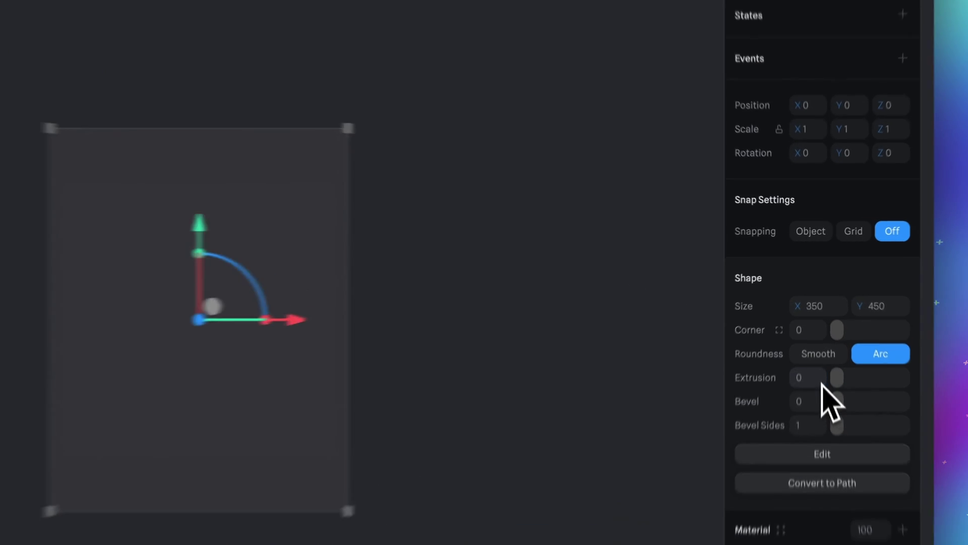
{"action": "left_click", "coordinate": [822, 382]}
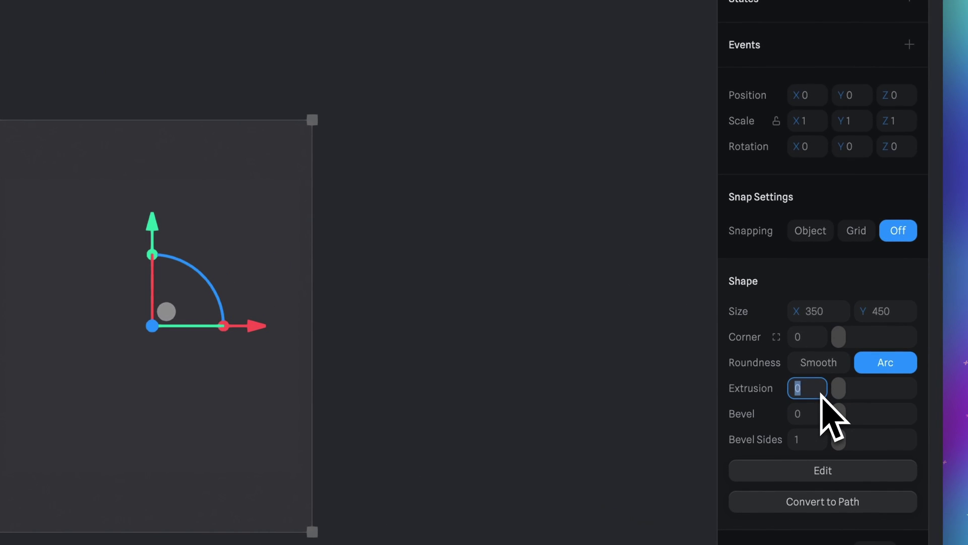
{"action": "key", "text": "Return"}
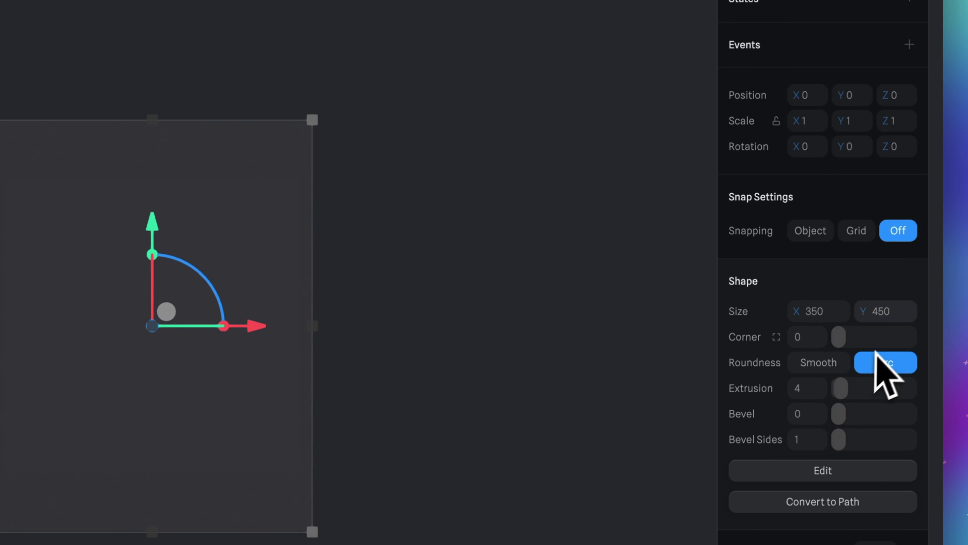
Step: Set the corner radius to 30 and rename the Rectangle layer to Card
{"action": "left_click", "coordinate": [818, 339]}
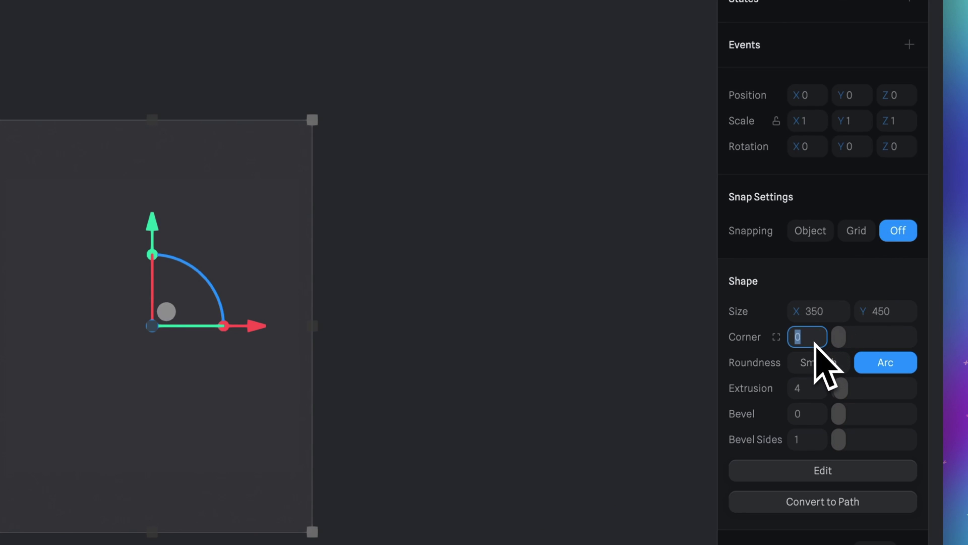
{"action": "type", "text": "30"}
{"action": "key", "text": "Return"}
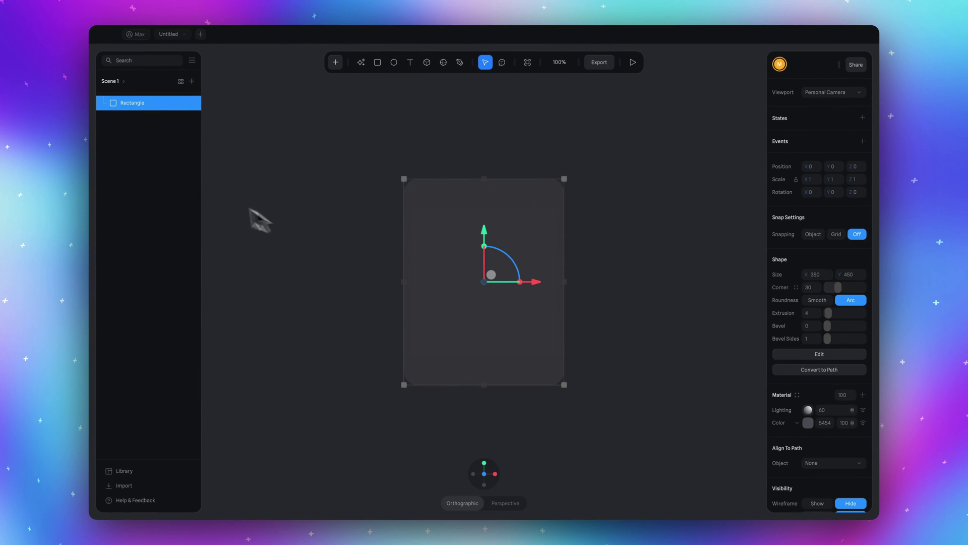
{"action": "double_click", "coordinate": [127, 107]}
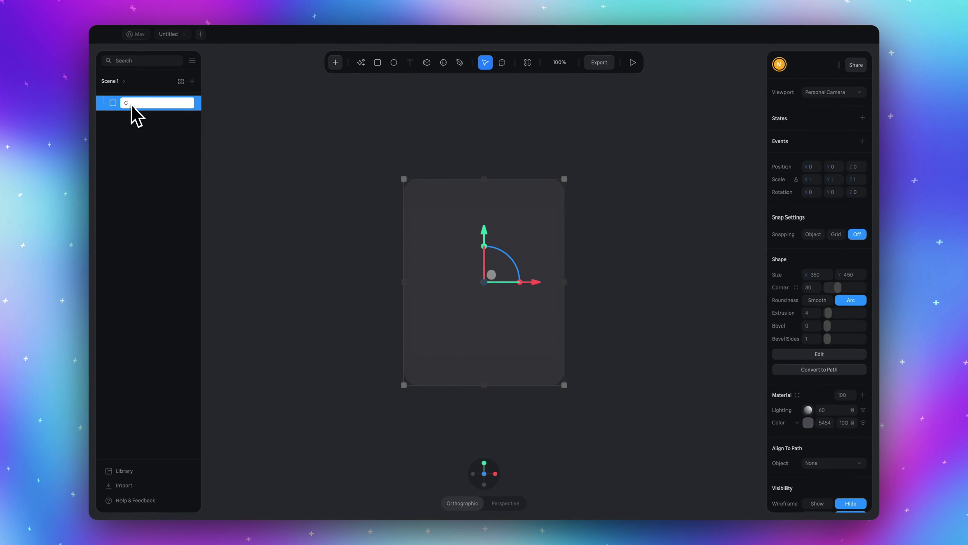
{"action": "key", "text": "Return"}
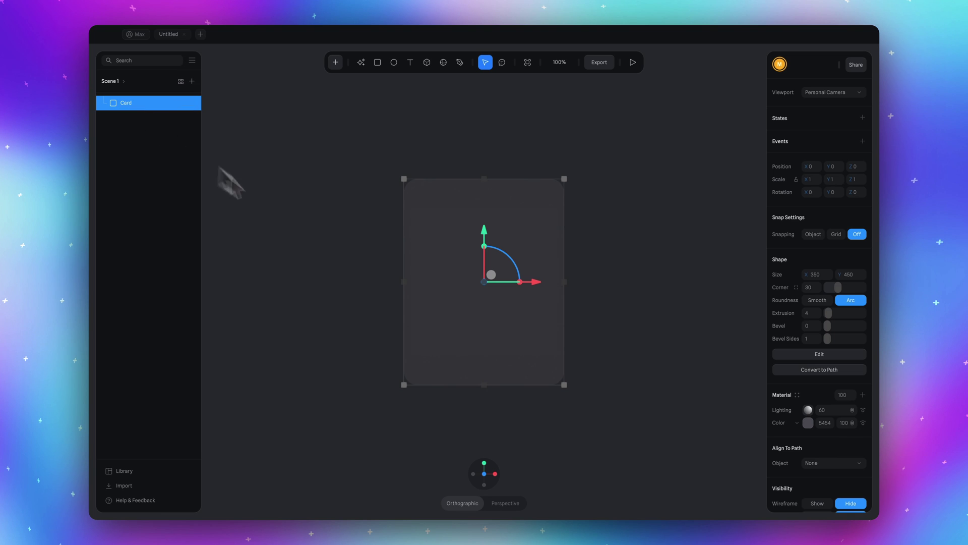
Step: Add a Bunny to the scene from the objects list
{"action": "left_click", "coordinate": [336, 62]}
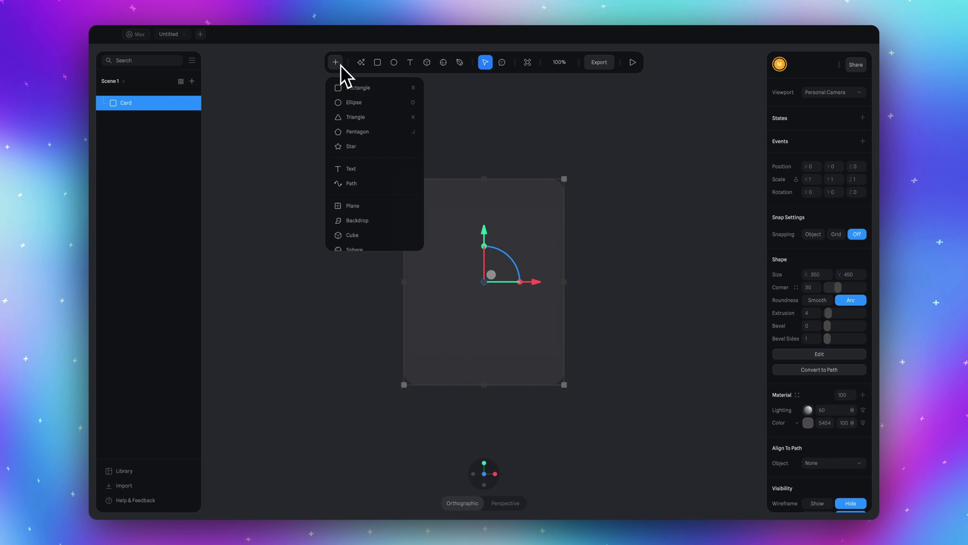
{"action": "scroll", "coordinate": [361, 161], "scroll_direction": "down", "scroll_amount": 3}
{"action": "scroll", "coordinate": [361, 166], "scroll_direction": "down", "scroll_amount": 2}
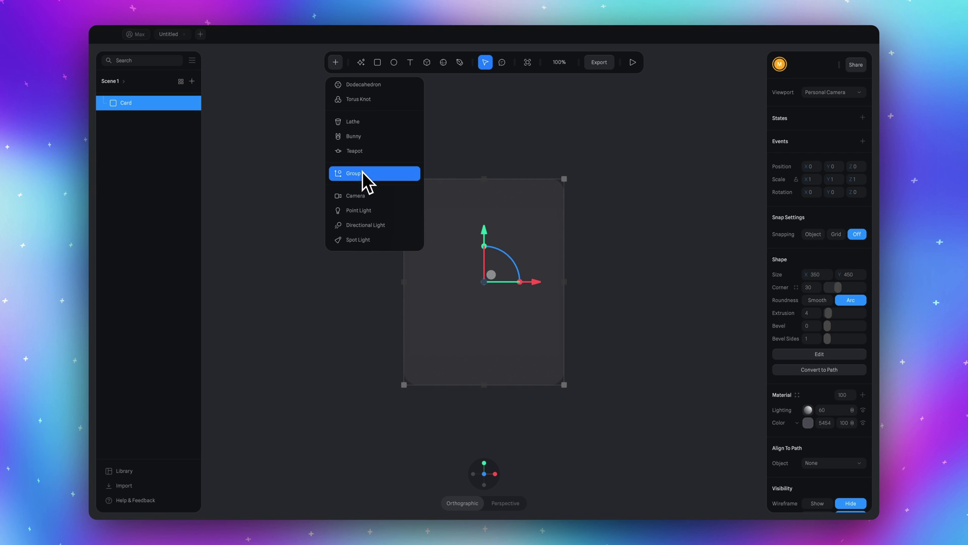
{"action": "left_click", "coordinate": [360, 137]}
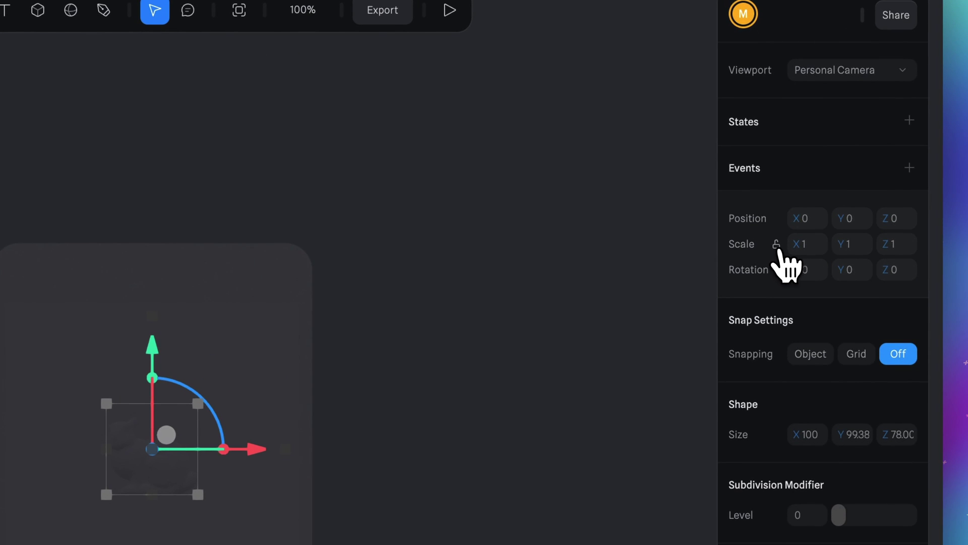
Step: Scale the bunny to 2 and move it to Position Z -200
{"action": "left_click", "coordinate": [806, 246]}
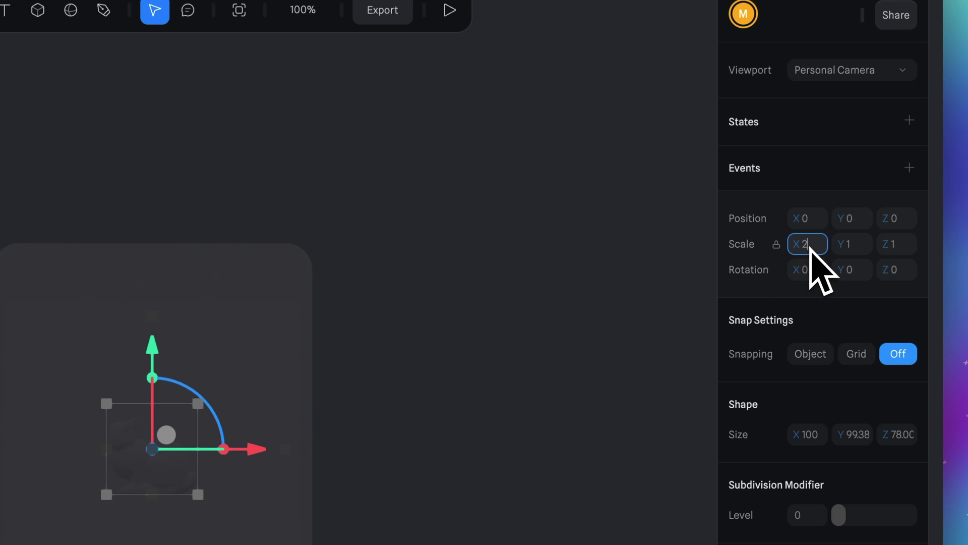
{"action": "type", "text": "2"}
{"action": "key", "text": "Return"}
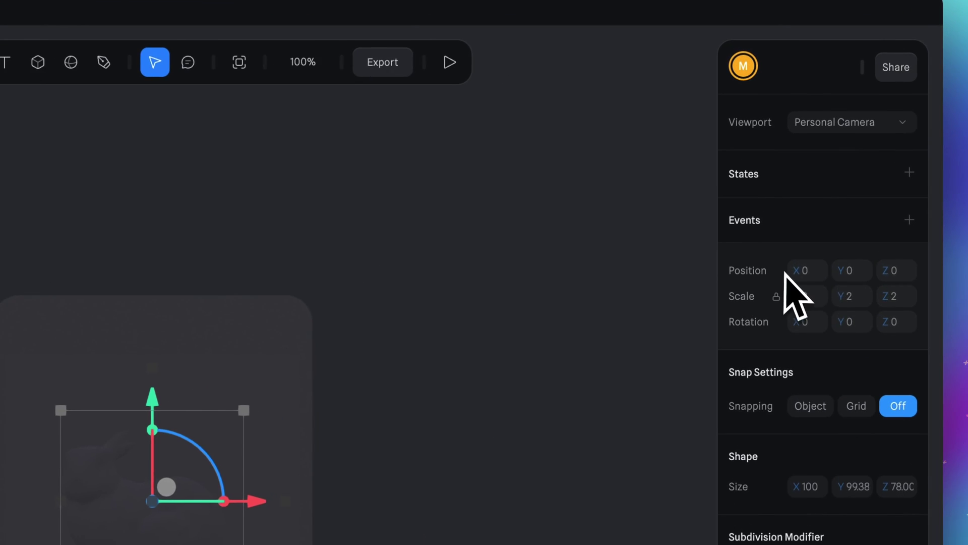
{"action": "left_click", "coordinate": [909, 273]}
{"action": "type", "text": "-200"}
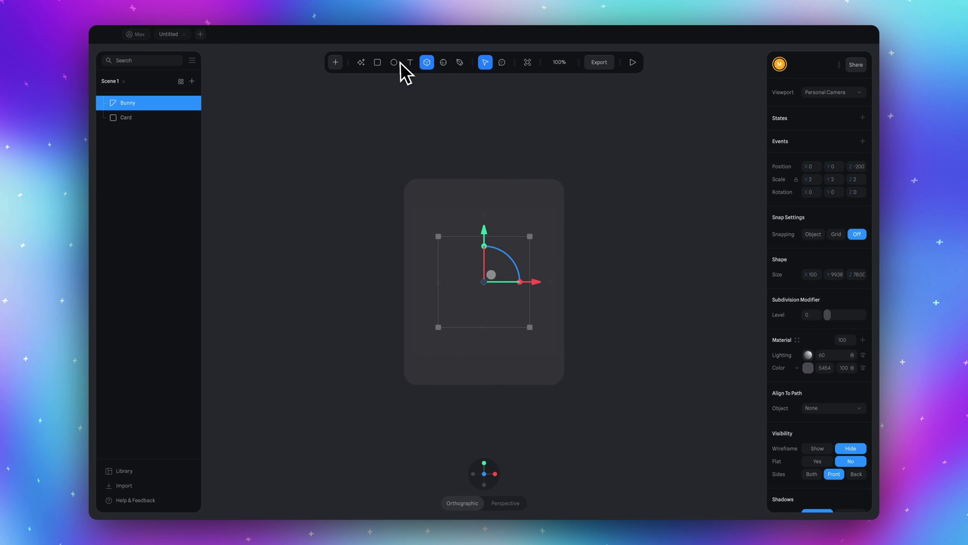
Step: Place a Cube at the card centre and size it 1000 × 1000 × 1000
{"action": "left_click", "coordinate": [426, 63]}
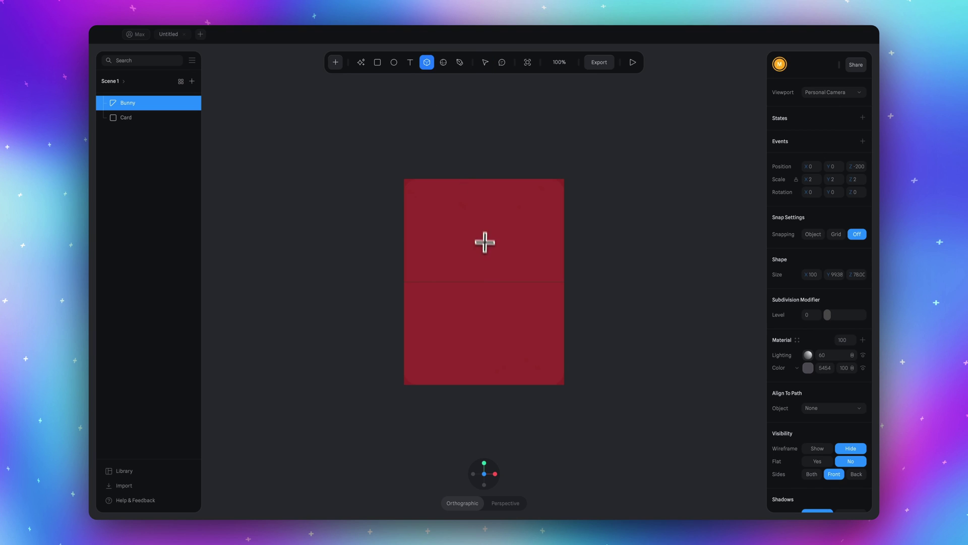
{"action": "left_click", "coordinate": [485, 281]}
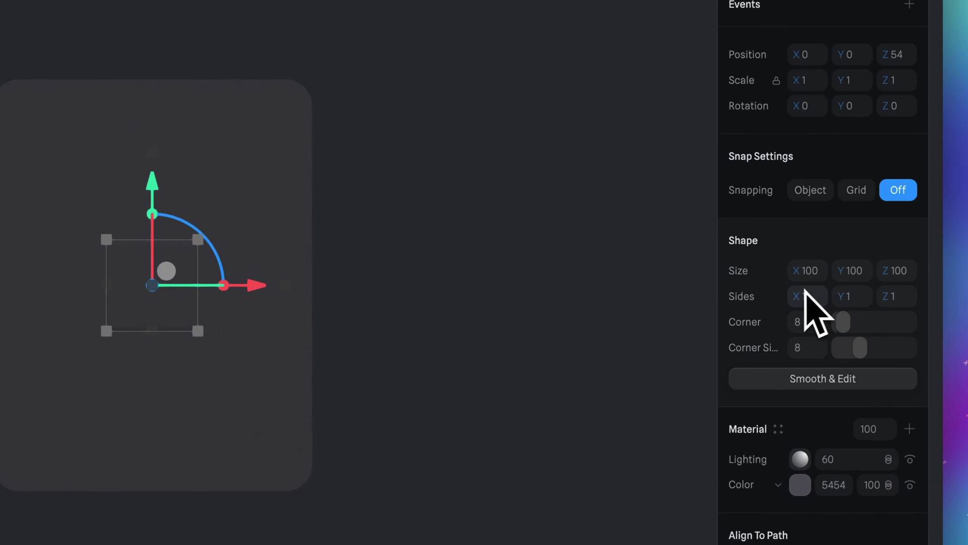
{"action": "left_click", "coordinate": [820, 271]}
{"action": "type", "text": "1000"}
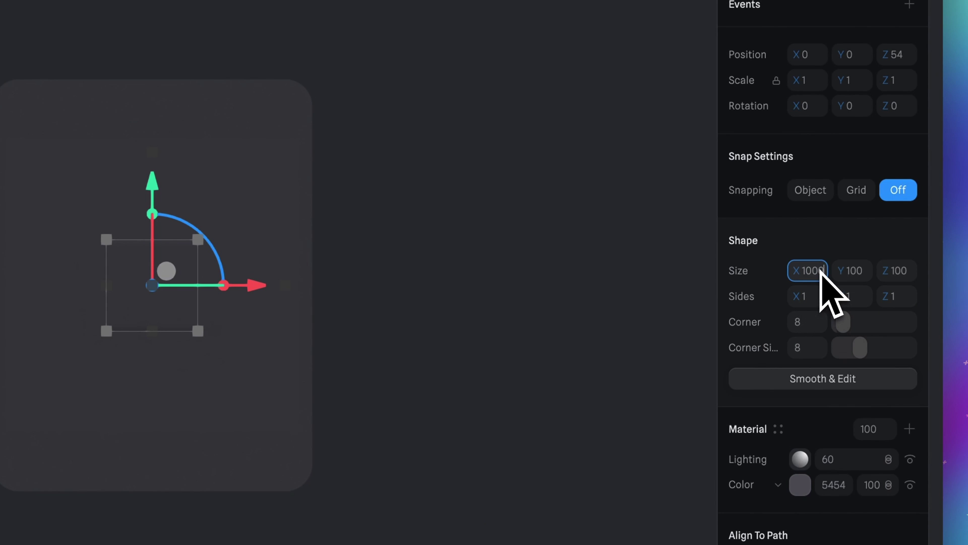
{"action": "left_click", "coordinate": [862, 270]}
{"action": "type", "text": "1000"}
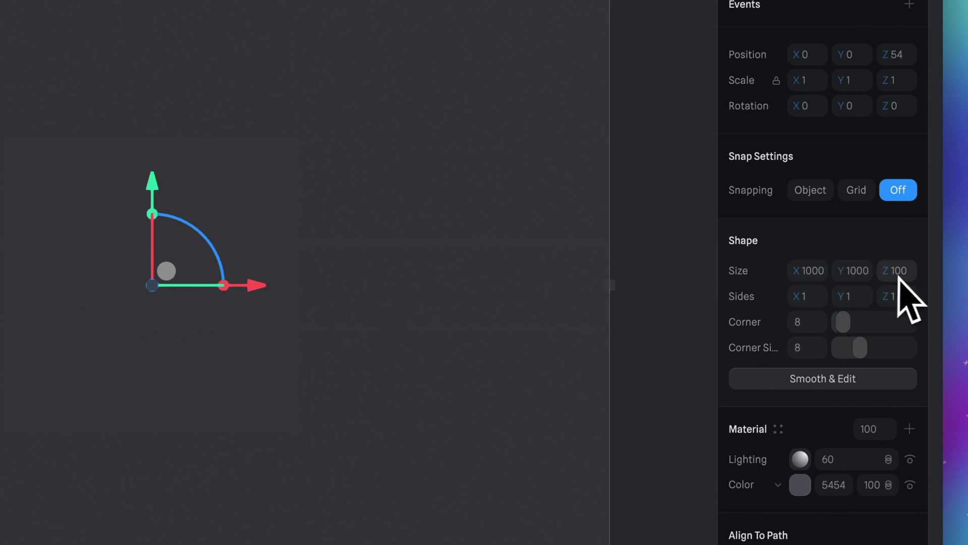
{"action": "left_click", "coordinate": [908, 272]}
{"action": "type", "text": "100"}
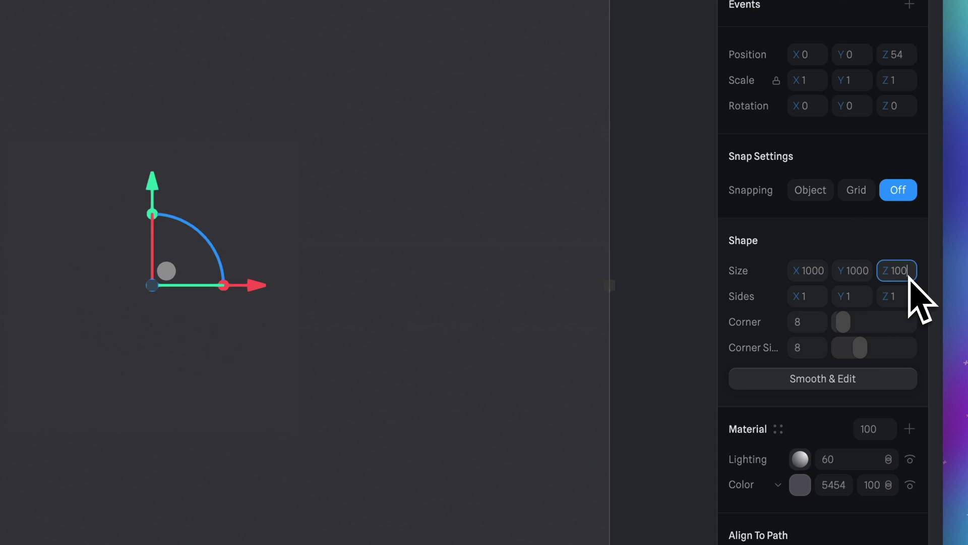
{"action": "type", "text": "0"}
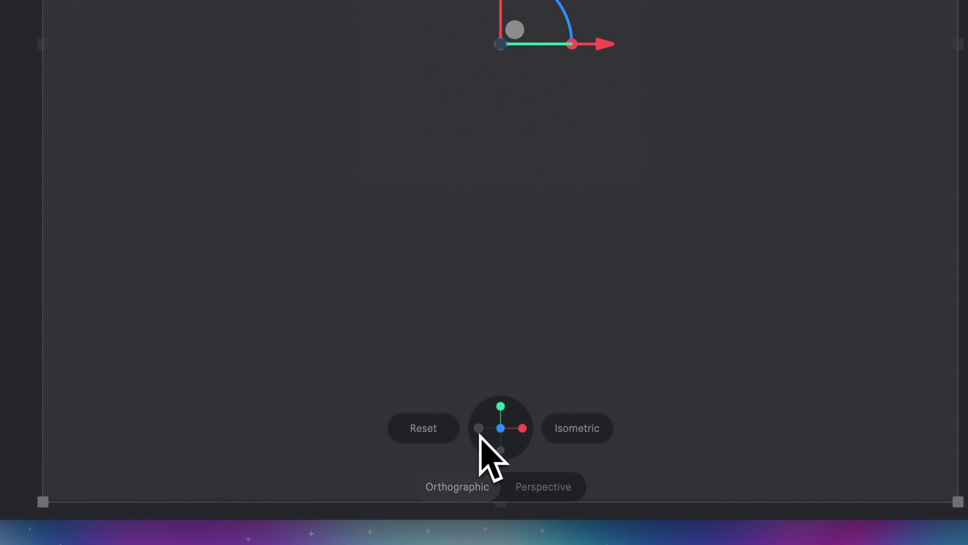
Step: Drag the Cube back along the depth axis and set its Position Z to -500
{"action": "left_click", "coordinate": [479, 431]}
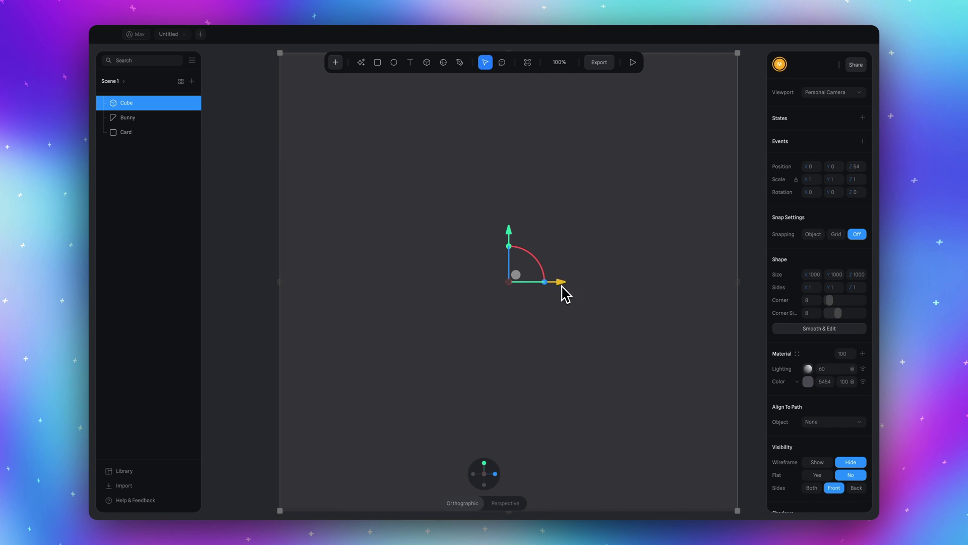
{"action": "left_click_drag", "start_coordinate": [562, 282], "coordinate": [301, 274]}
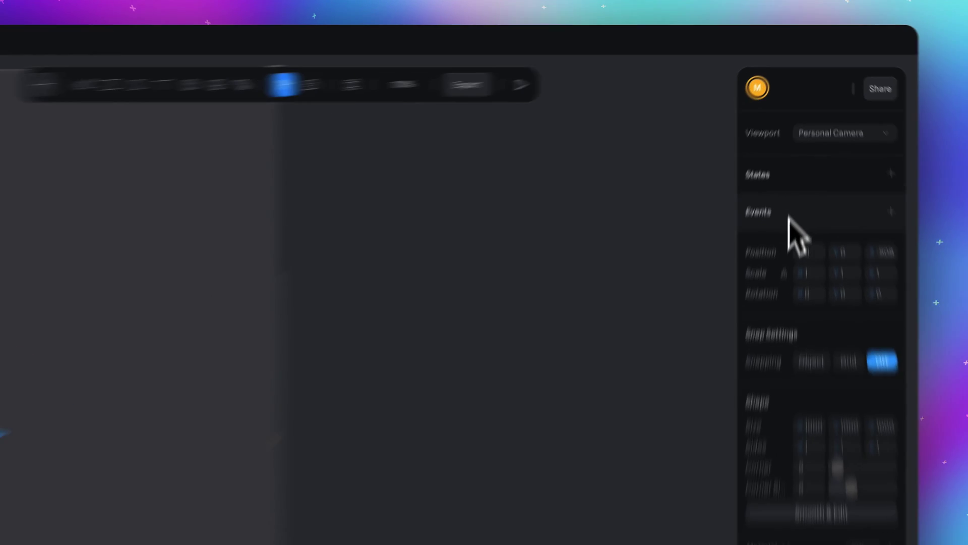
{"action": "left_click", "coordinate": [899, 307]}
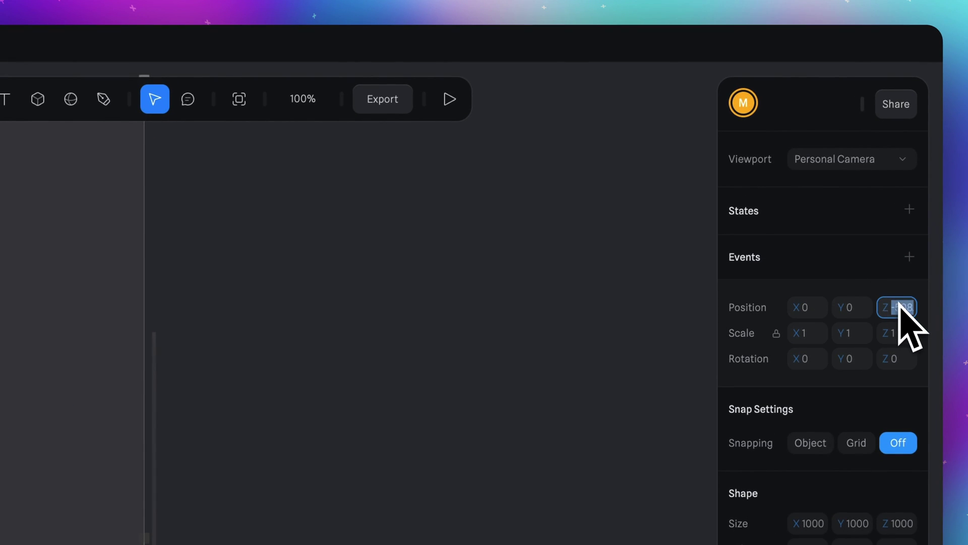
{"action": "type", "text": "-500"}
{"action": "key", "text": "Return"}
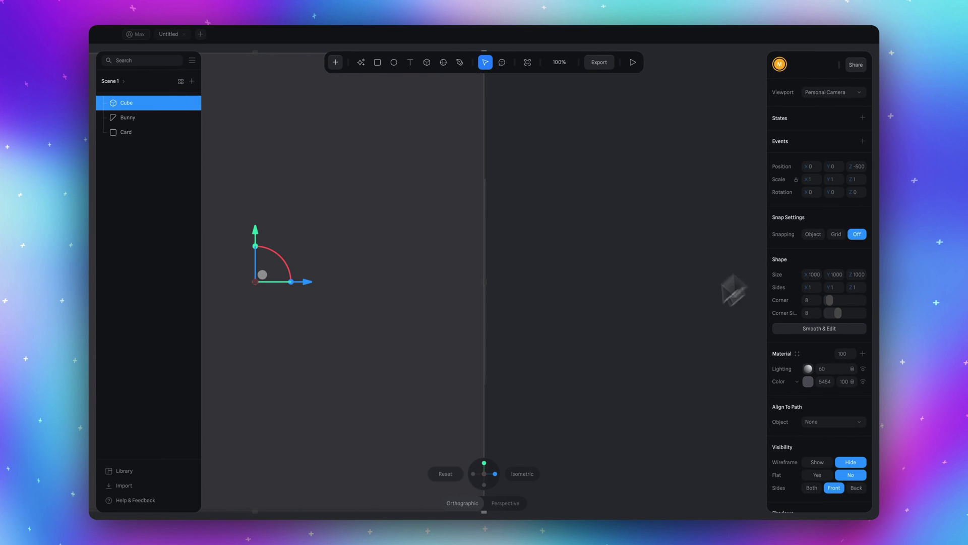
{"action": "left_click", "coordinate": [446, 474]}
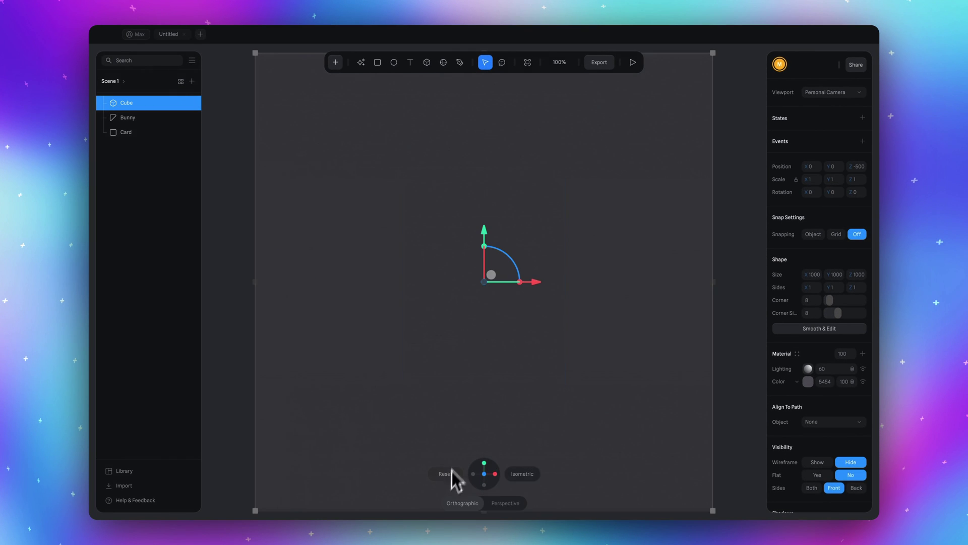
Step: Change the scene background colour from grey to black 000000
{"action": "left_click", "coordinate": [733, 222]}
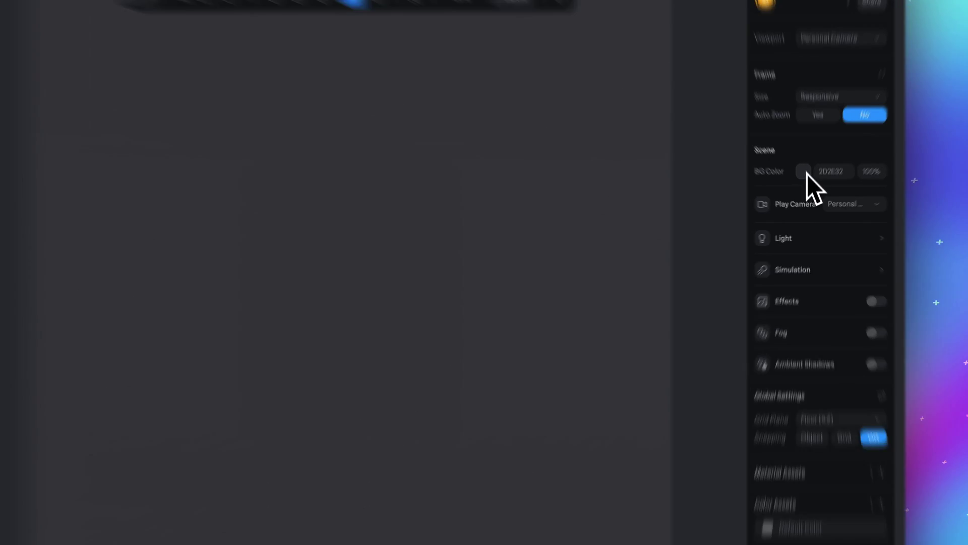
{"action": "left_click", "coordinate": [808, 187]}
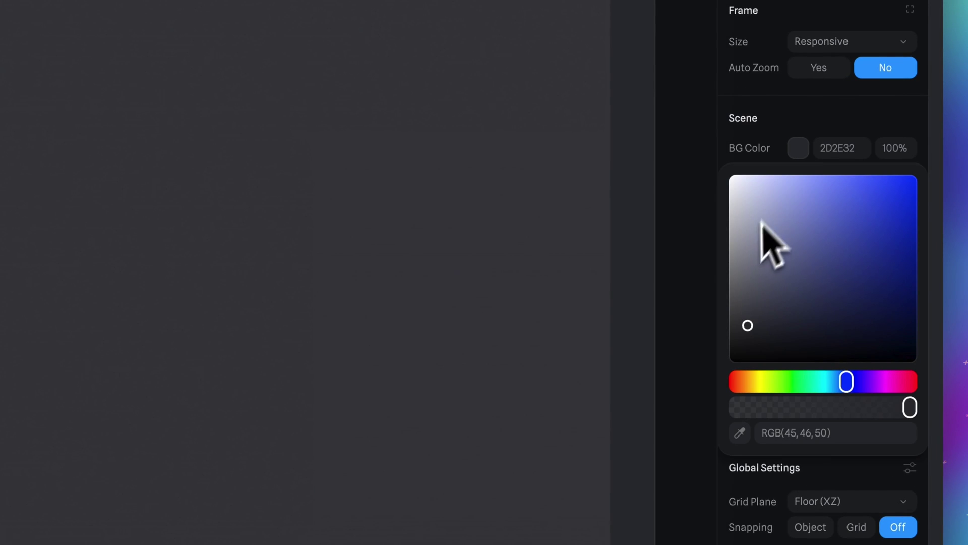
{"action": "mouse_move", "coordinate": [761, 227]}
{"action": "left_mouse_down"}
{"action": "mouse_move", "coordinate": [806, 296]}
{"action": "mouse_move", "coordinate": [713, 410]}
{"action": "left_mouse_up"}
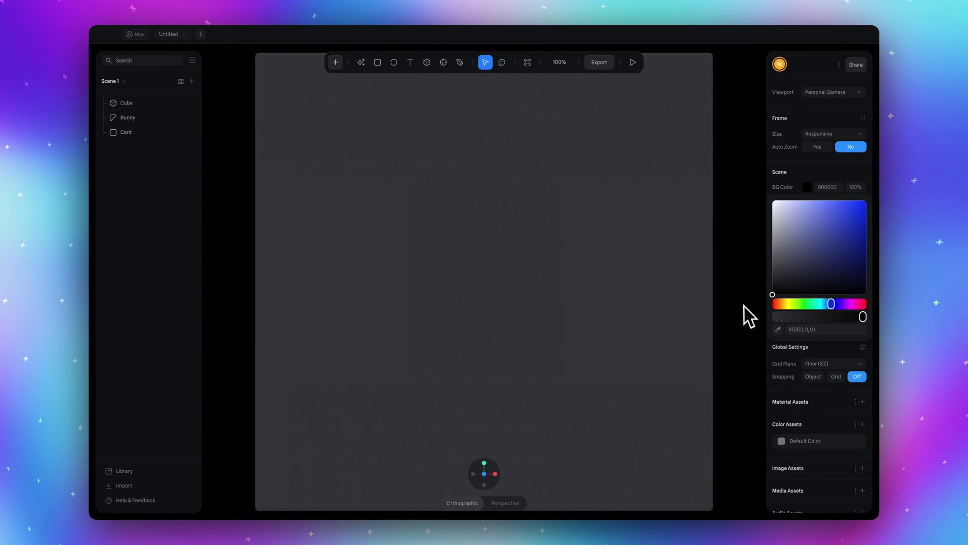
{"action": "left_click", "coordinate": [737, 295]}
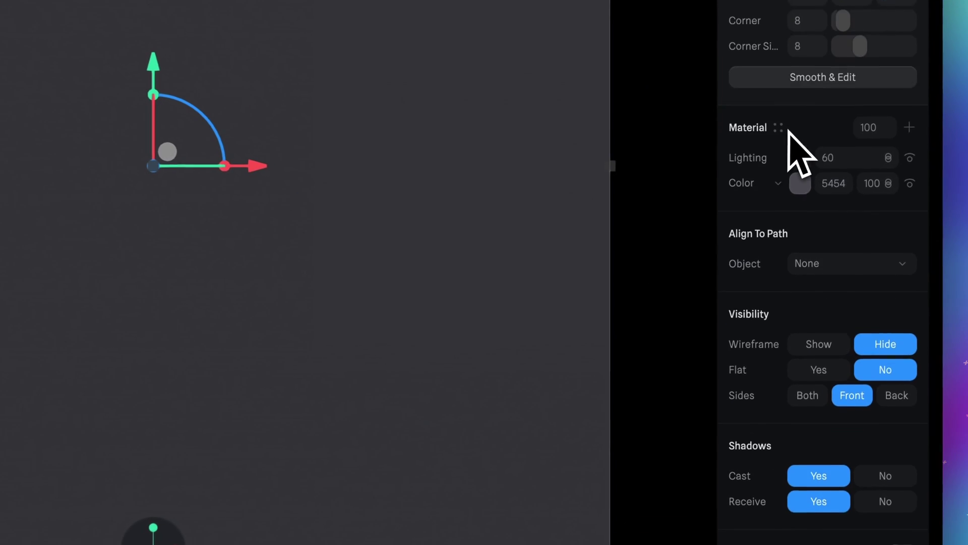
Step: Hide the Cube's Lighting layer and set its Color layer to black 000000
{"action": "scroll", "coordinate": [790, 132], "scroll_direction": "down", "scroll_amount": 1}
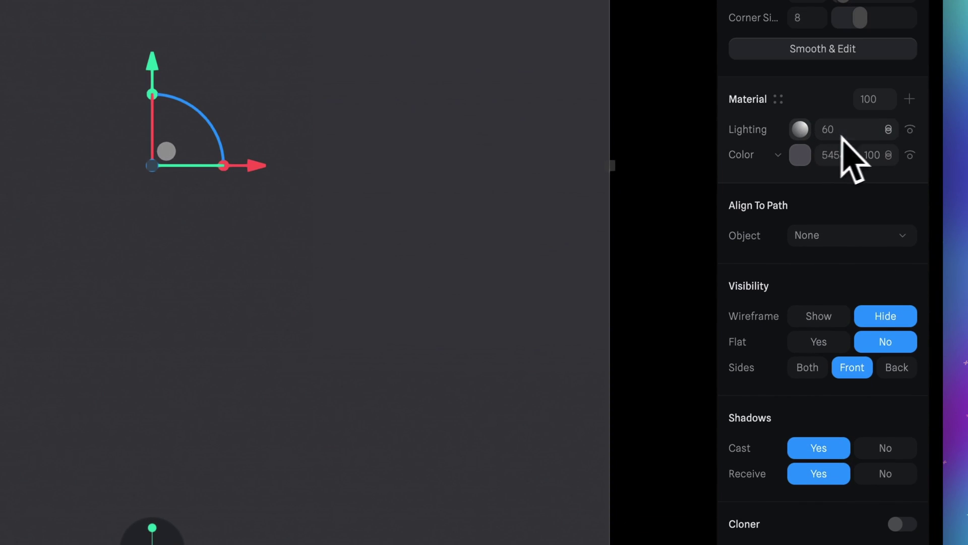
{"action": "left_click", "coordinate": [910, 130]}
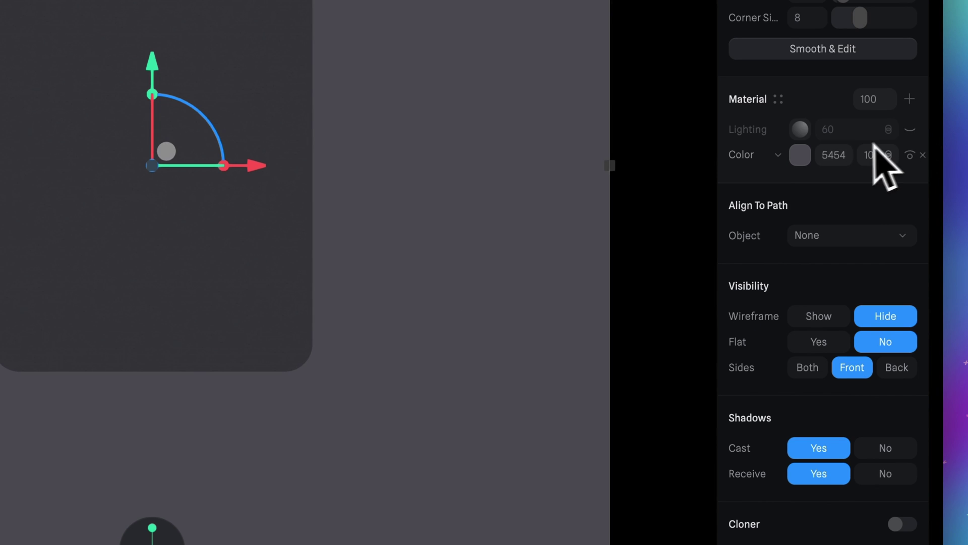
{"action": "left_click", "coordinate": [801, 155]}
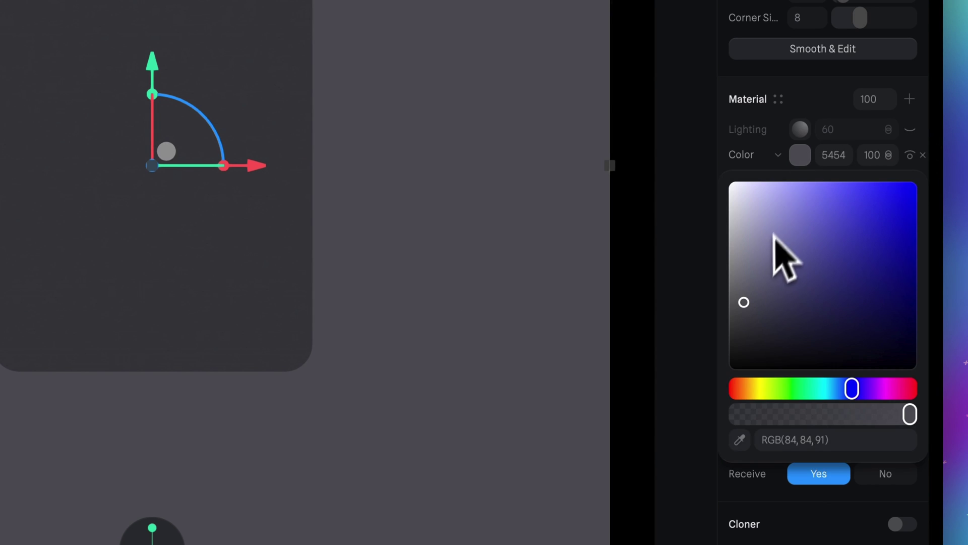
{"action": "mouse_move", "coordinate": [773, 252]}
{"action": "left_mouse_down"}
{"action": "mouse_move", "coordinate": [771, 283]}
{"action": "mouse_move", "coordinate": [722, 388]}
{"action": "left_mouse_up"}
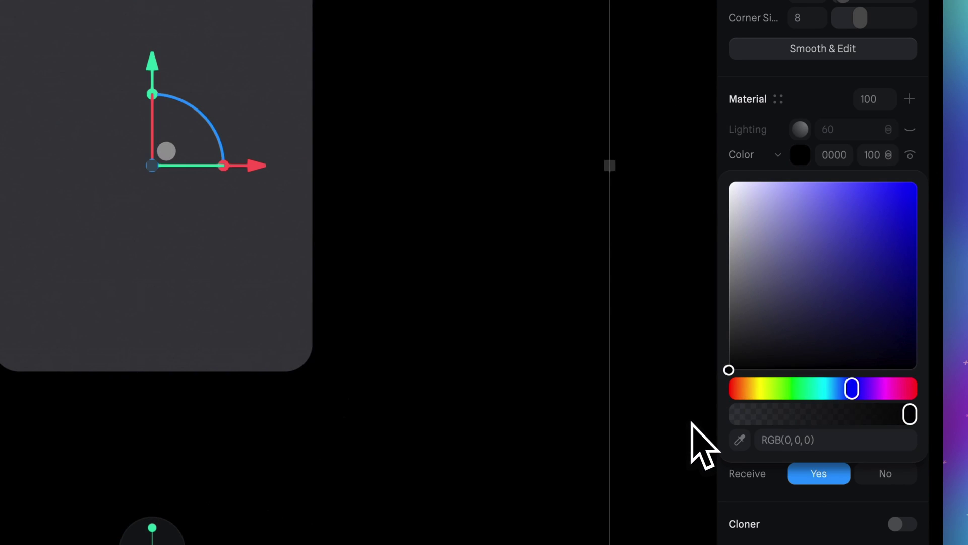
{"action": "left_click", "coordinate": [817, 167]}
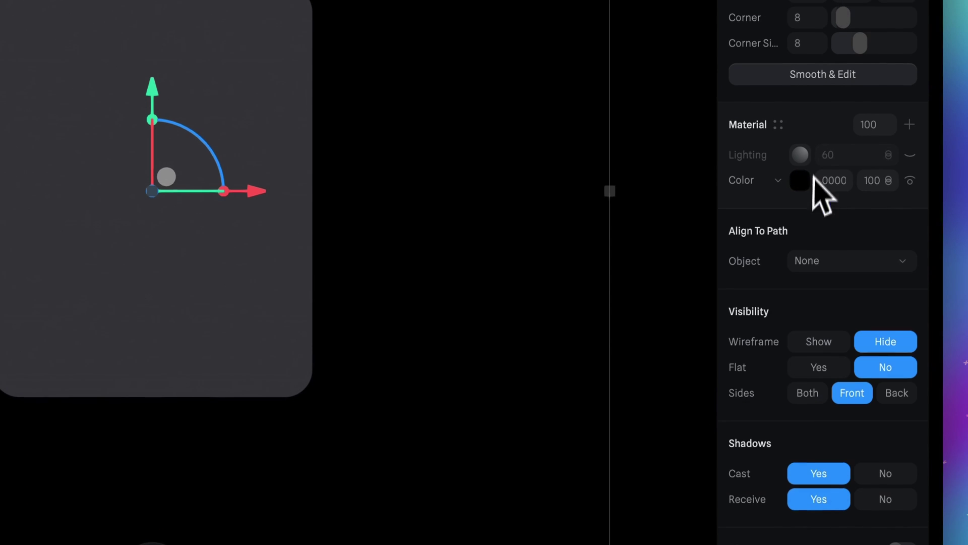
Step: Add a Glass layer to the Cube's material and place it below Color
{"action": "left_click", "coordinate": [910, 127]}
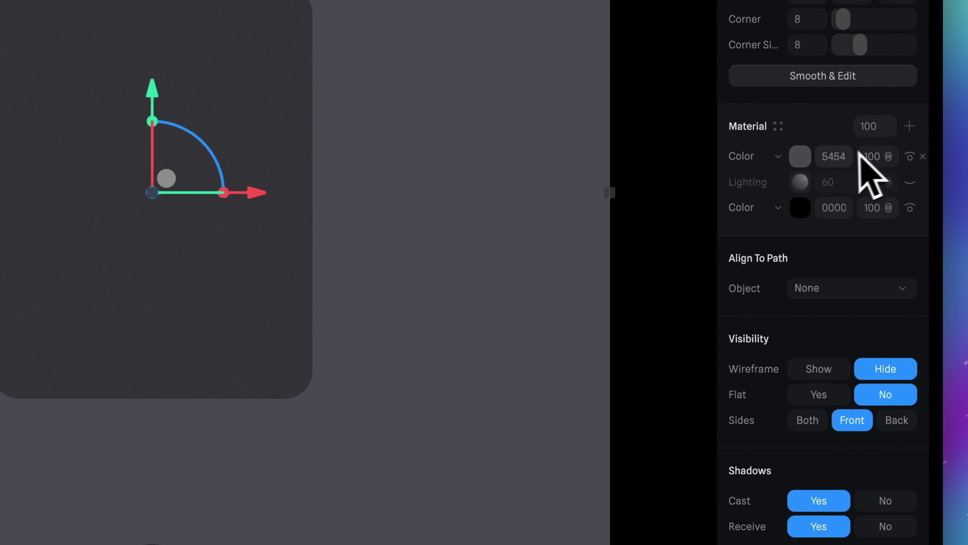
{"action": "left_click", "coordinate": [797, 156]}
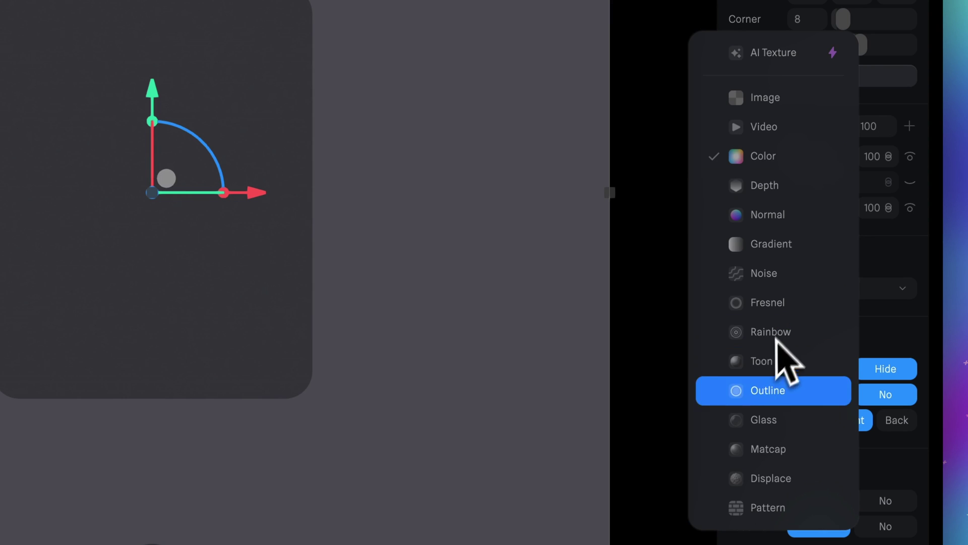
{"action": "left_click", "coordinate": [759, 417]}
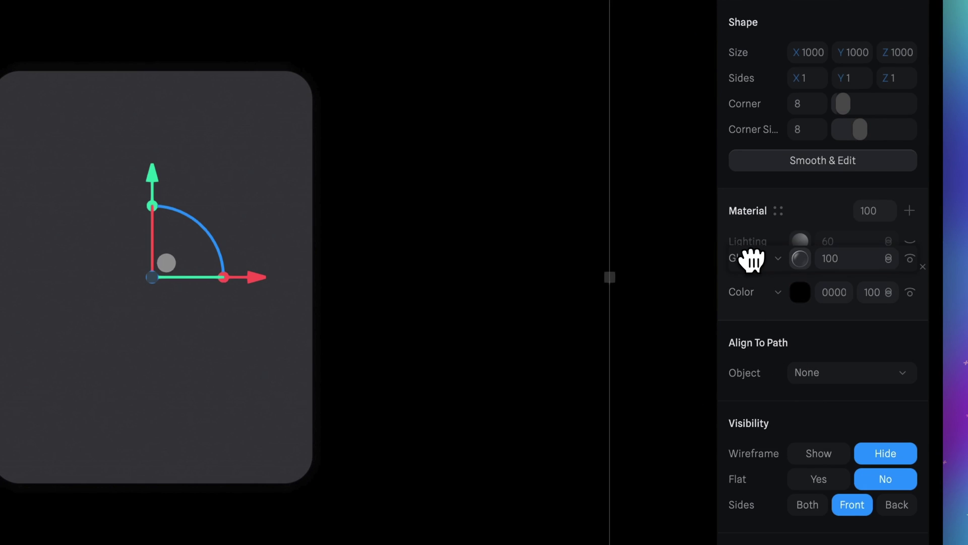
{"action": "left_click_drag", "start_coordinate": [752, 260], "coordinate": [755, 289]}
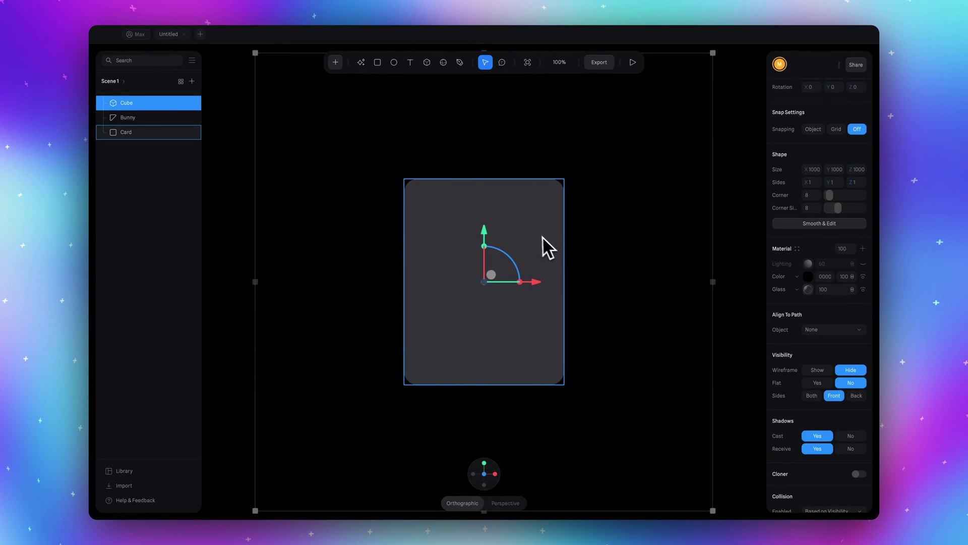
Step: Hide the Card's Lighting layer and change its Color layer to Glass
{"action": "left_click", "coordinate": [526, 228]}
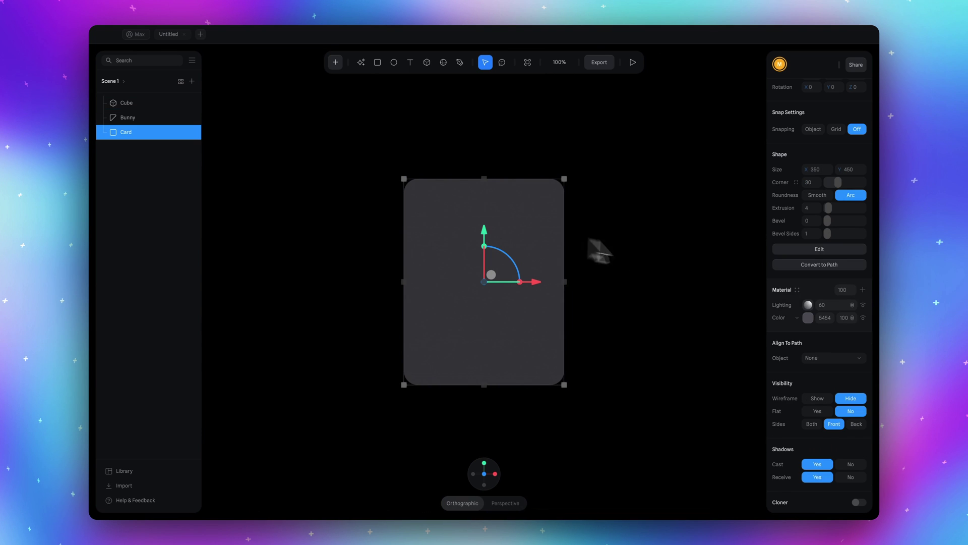
{"action": "scroll", "coordinate": [822, 313], "scroll_direction": "down", "scroll_amount": 1}
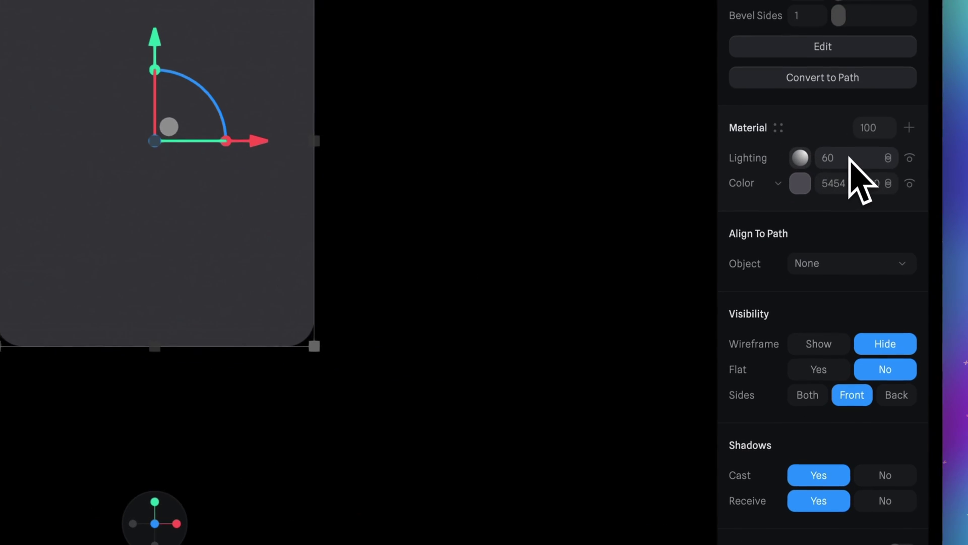
{"action": "left_click", "coordinate": [910, 156]}
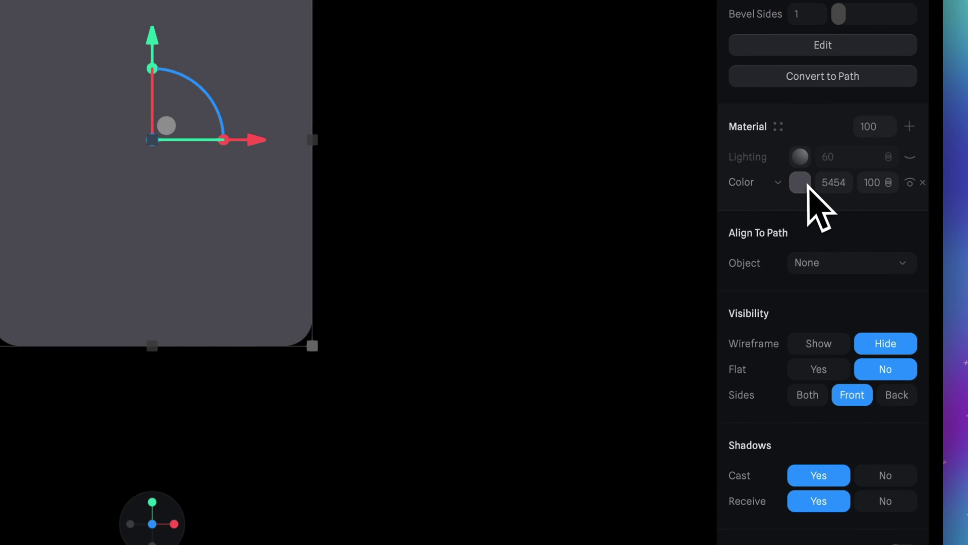
{"action": "left_click", "coordinate": [768, 186]}
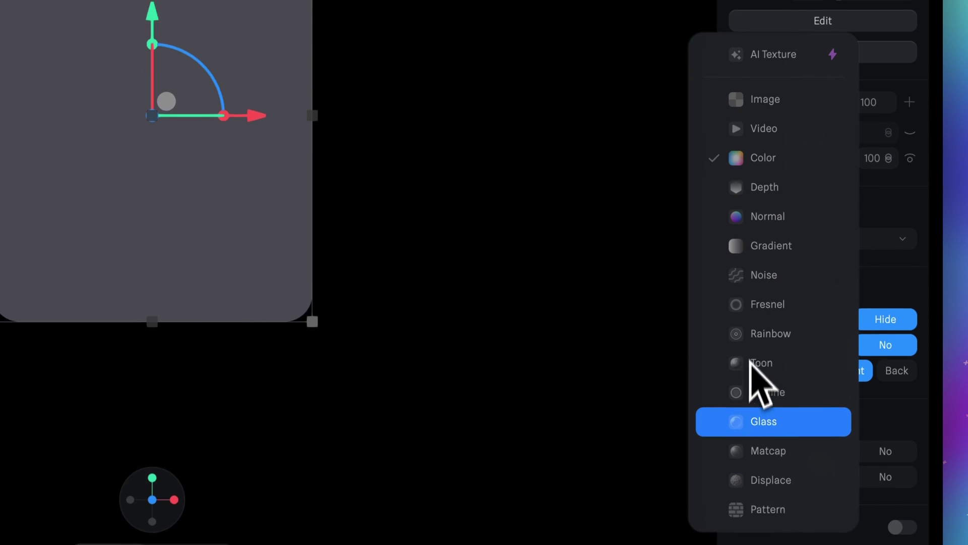
{"action": "left_click", "coordinate": [764, 446]}
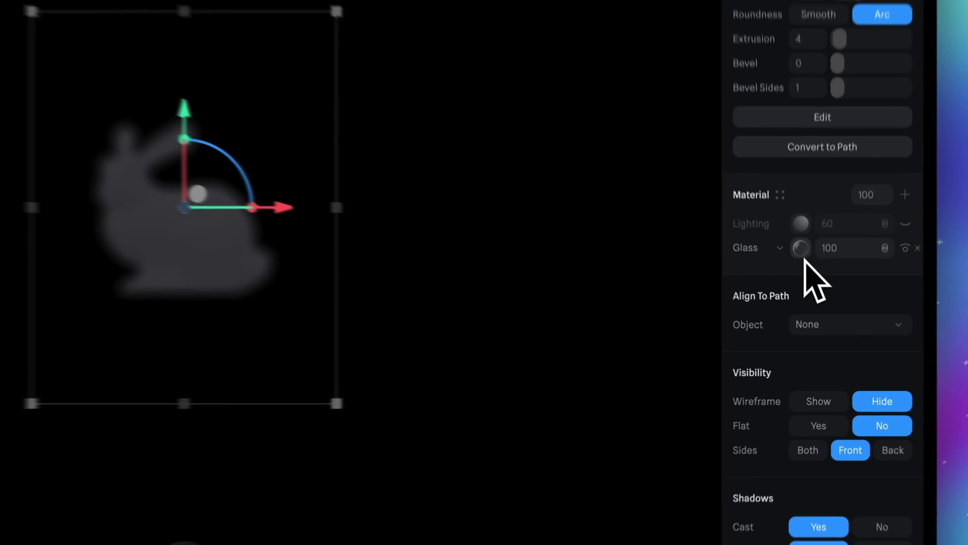
Step: Set the glass Blur to 0 and preview the scene in play mode
{"action": "left_click", "coordinate": [808, 304]}
{"action": "left_click", "coordinate": [812, 290]}
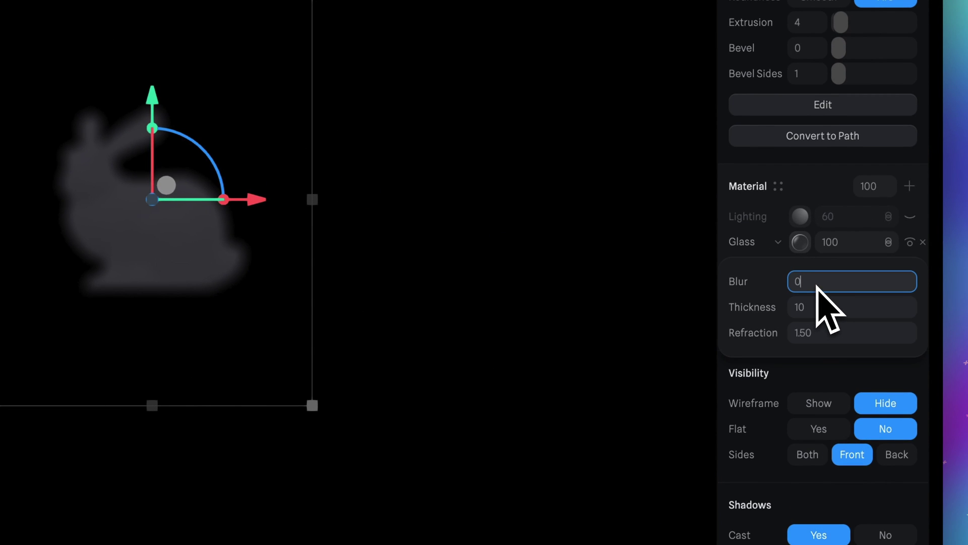
{"action": "type", "text": "0"}
{"action": "key", "text": "Return"}
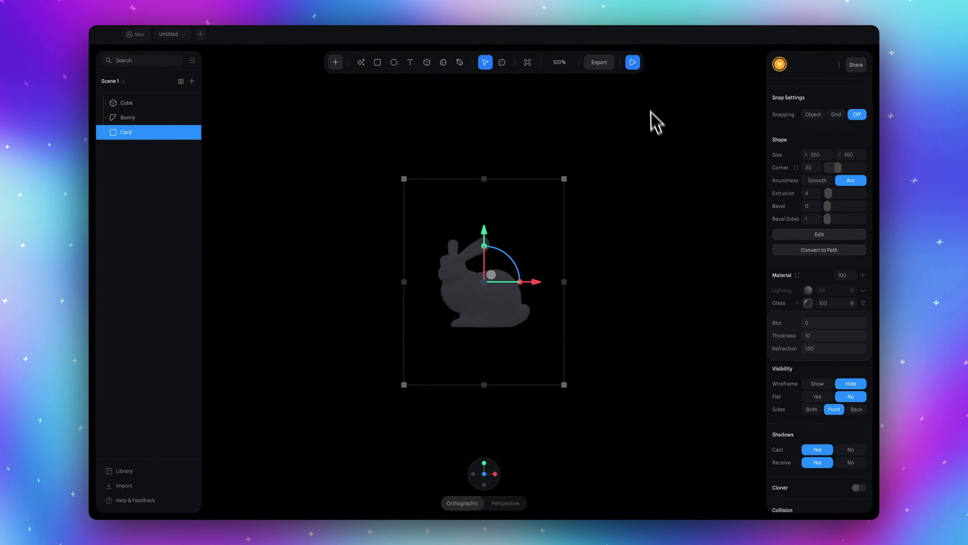
{"action": "left_click", "coordinate": [637, 69]}
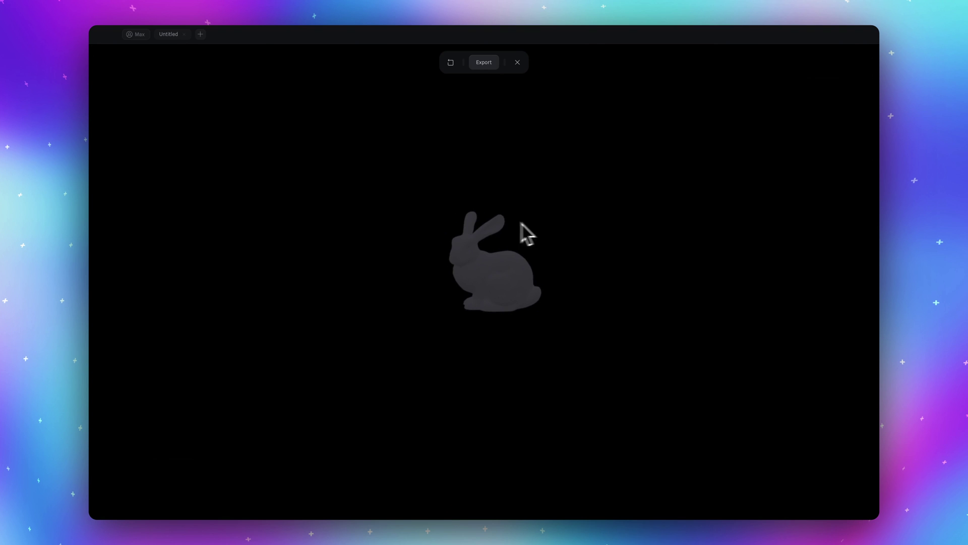
{"action": "left_click", "coordinate": [517, 62]}
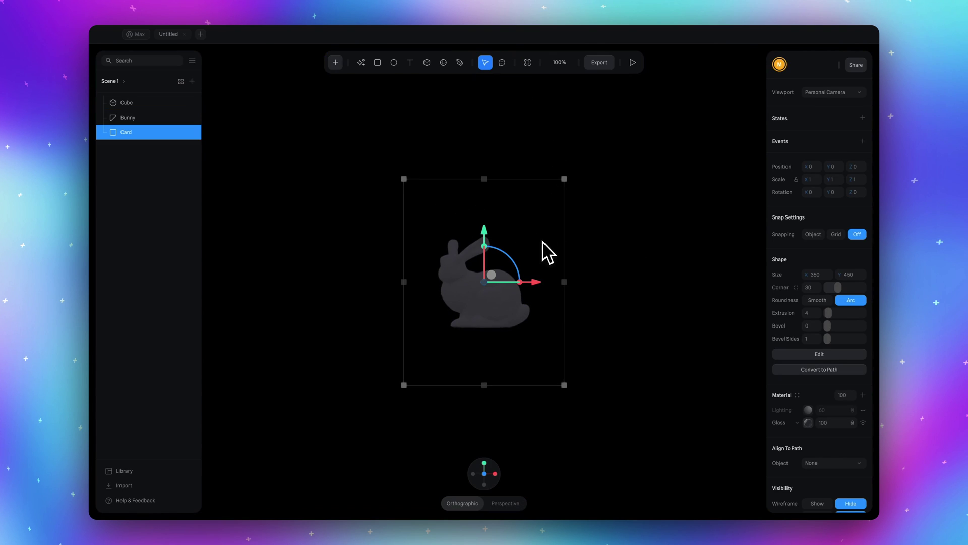
Step: Add an Outline layer to the Card's material
{"action": "scroll", "coordinate": [778, 302], "scroll_direction": "down", "scroll_amount": 2}
{"action": "scroll", "coordinate": [782, 306], "scroll_direction": "down", "scroll_amount": 3}
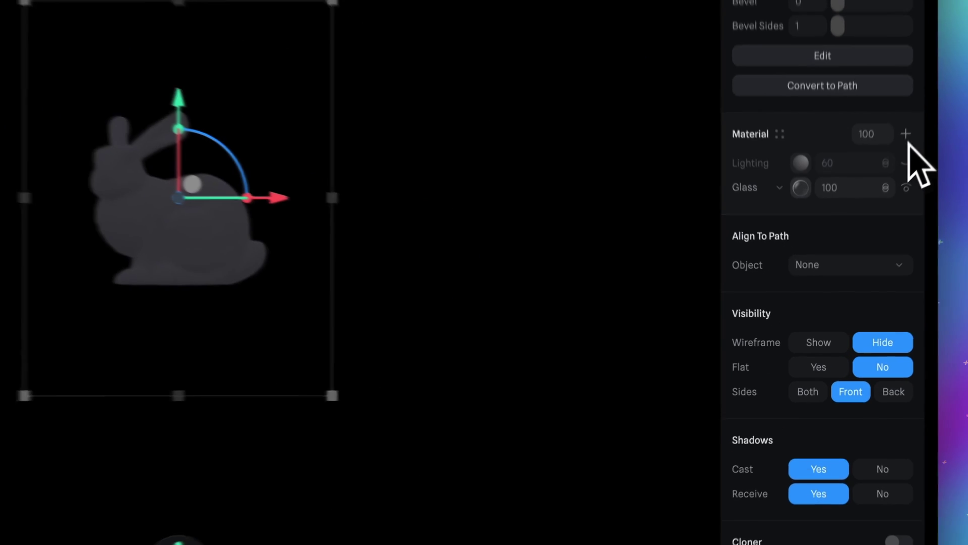
{"action": "left_click", "coordinate": [906, 133]}
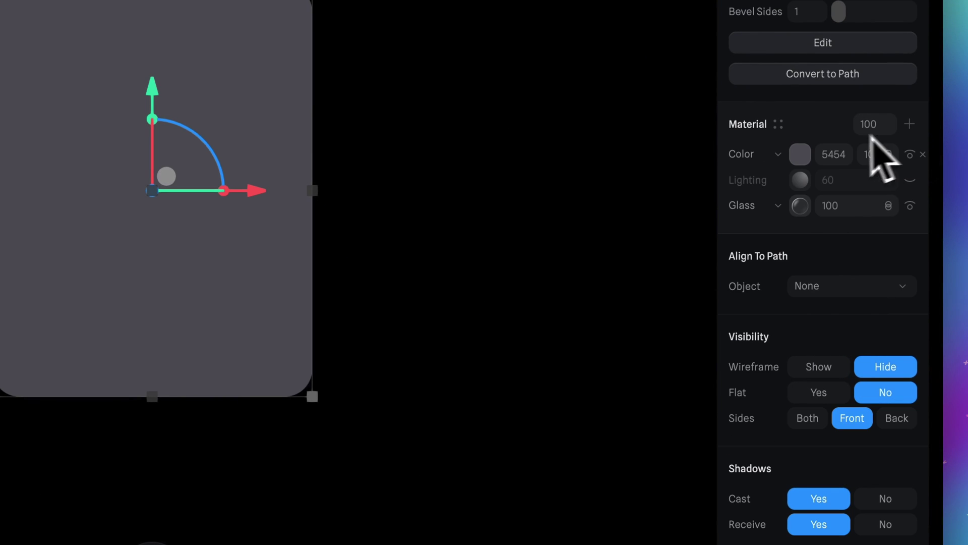
{"action": "left_click", "coordinate": [796, 153]}
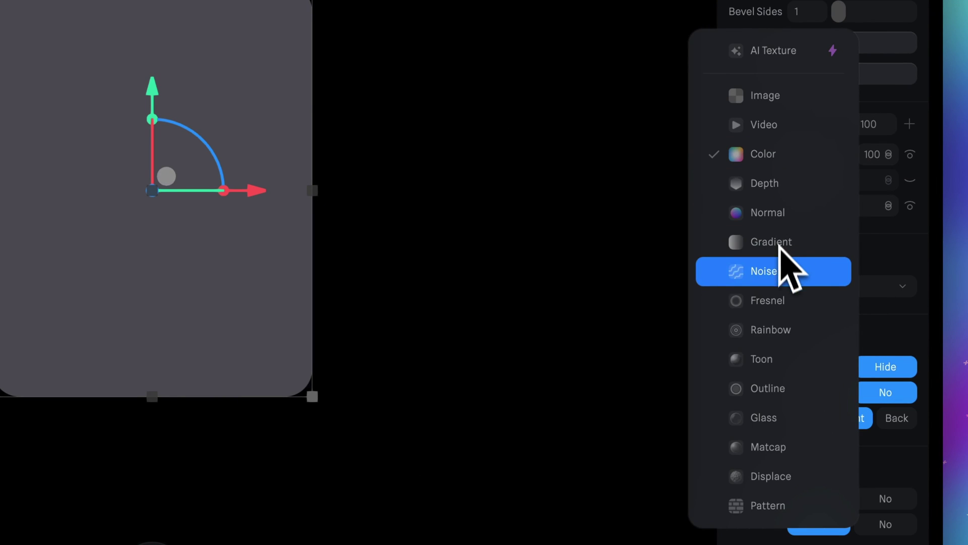
{"action": "left_click", "coordinate": [773, 386]}
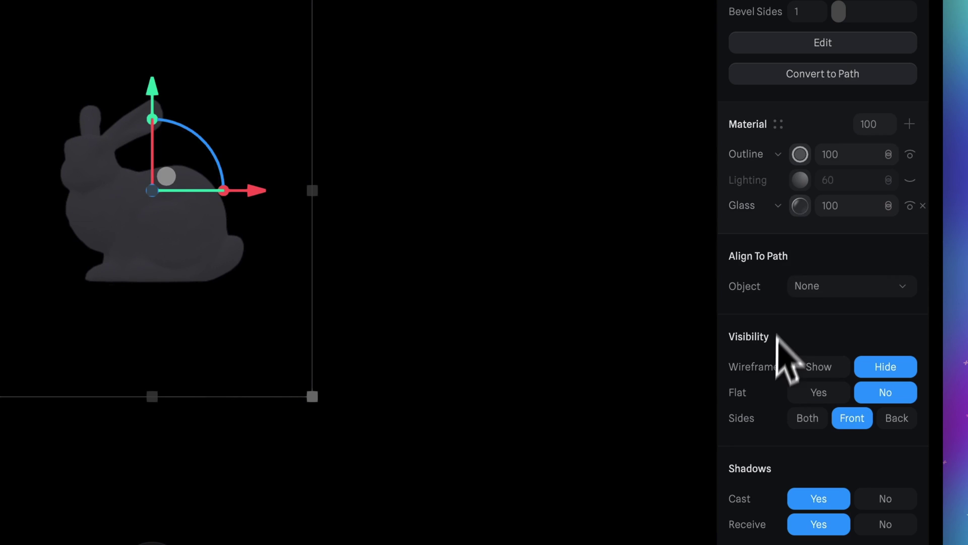
Step: Make the outline white FFFFFF with width 4, then add another material layer
{"action": "left_click", "coordinate": [800, 158]}
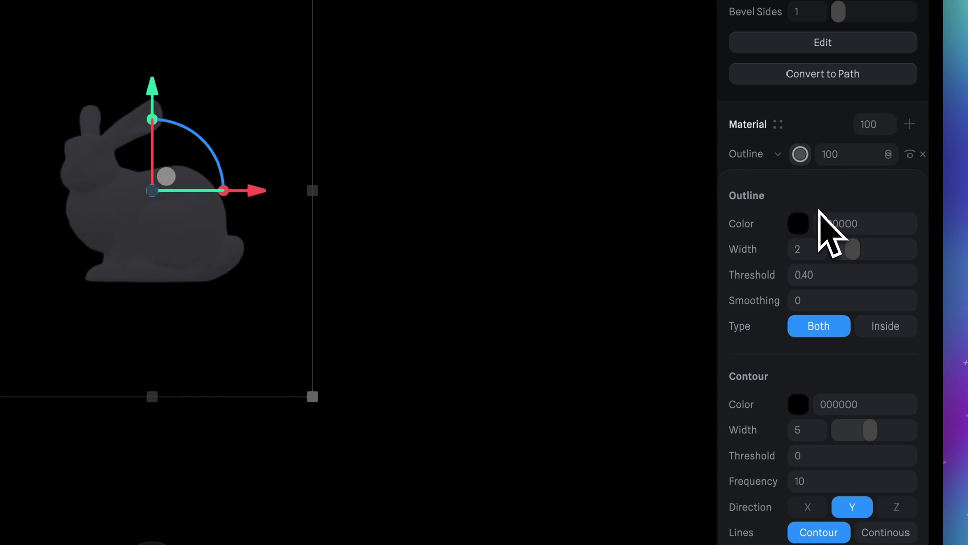
{"action": "left_click", "coordinate": [804, 225]}
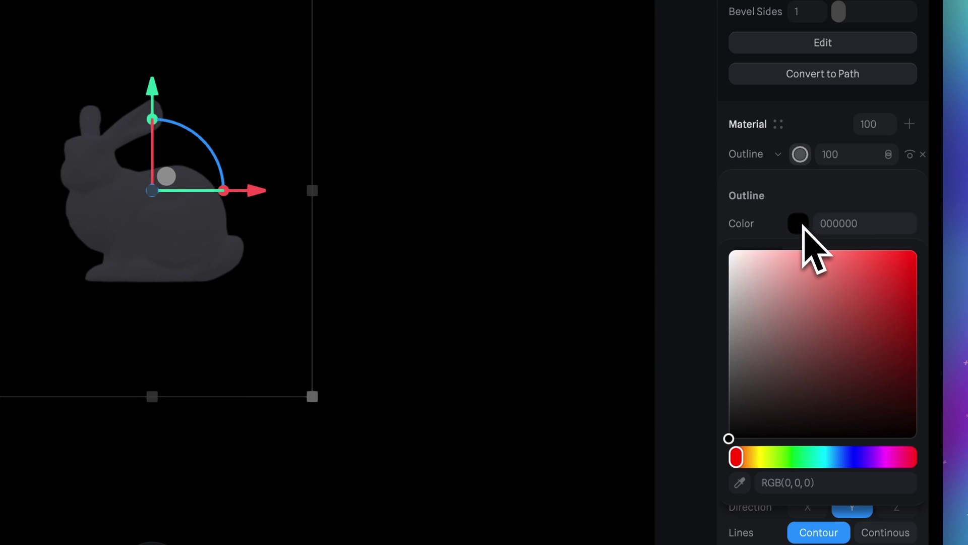
{"action": "left_click_drag", "start_coordinate": [791, 259], "coordinate": [703, 255]}
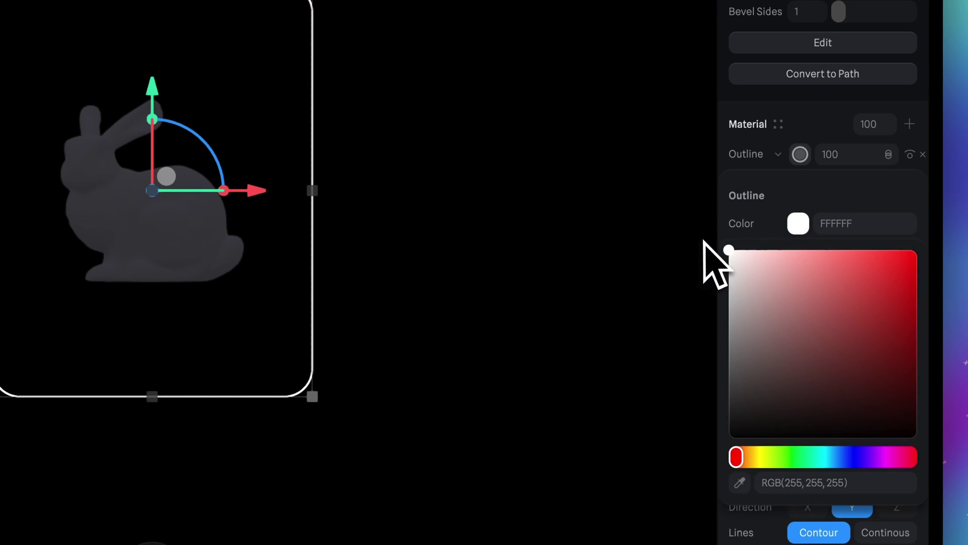
{"action": "left_click", "coordinate": [794, 231]}
{"action": "left_click", "coordinate": [805, 249]}
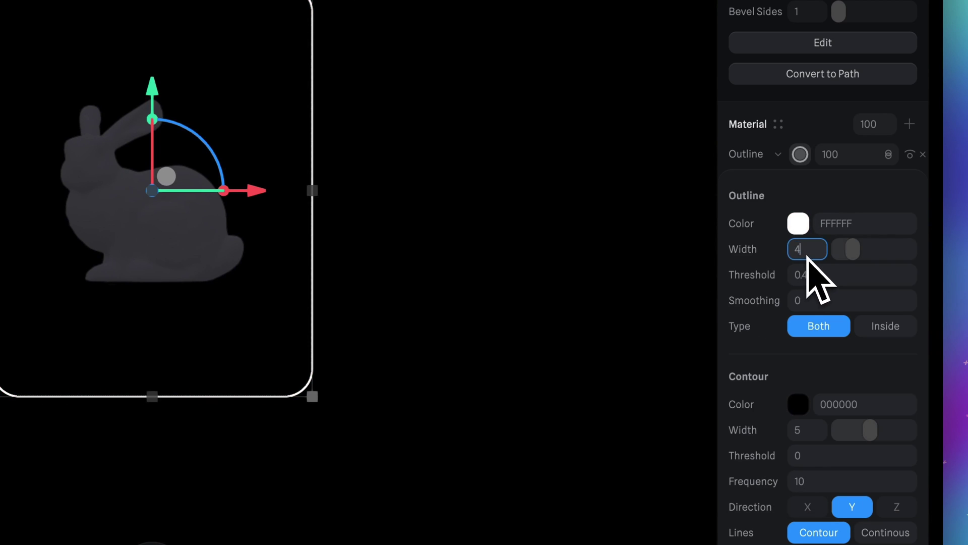
{"action": "type", "text": "4"}
{"action": "key", "text": "Return"}
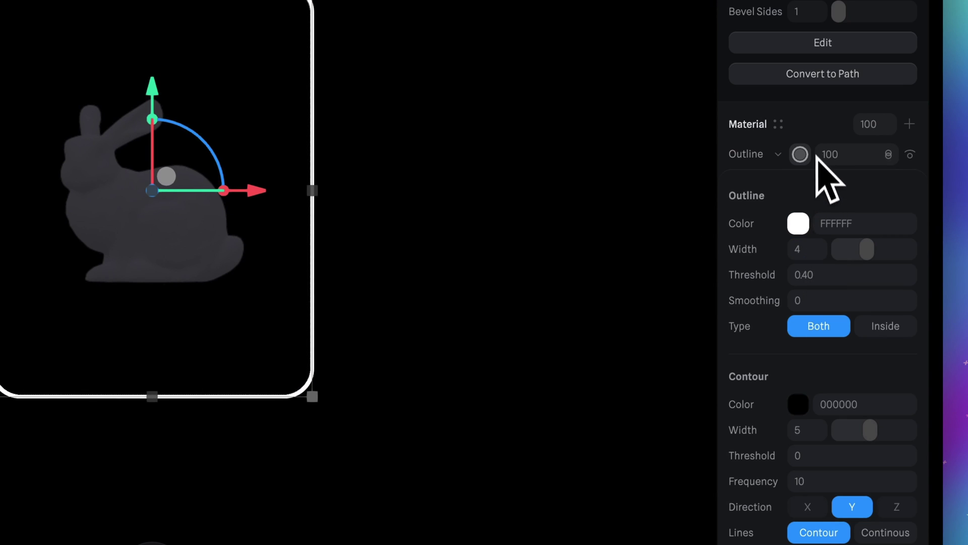
{"action": "left_click", "coordinate": [817, 156]}
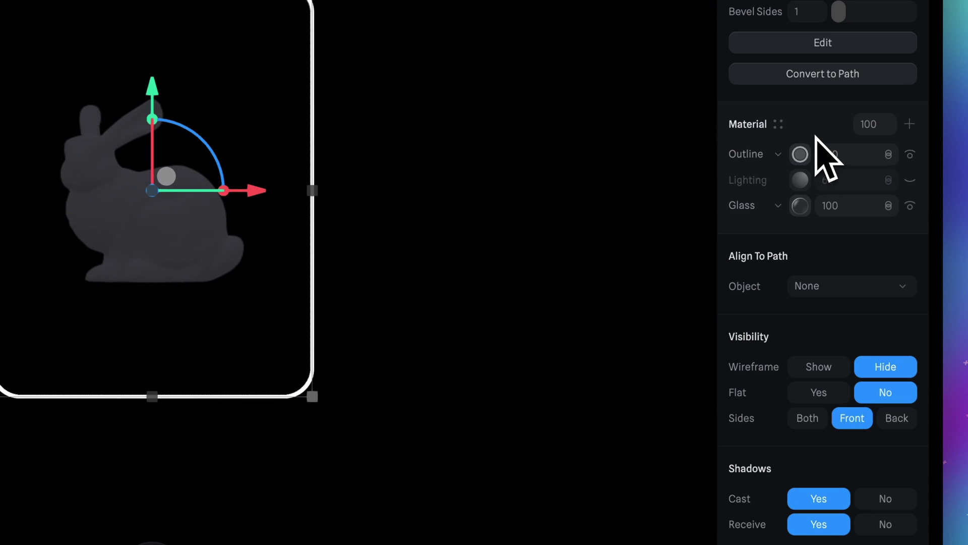
{"action": "left_click", "coordinate": [910, 124]}
Step: Turn the new layer into a Matcap using Matcap Reflection 5, blended as Overlay
{"action": "left_click", "coordinate": [788, 158]}
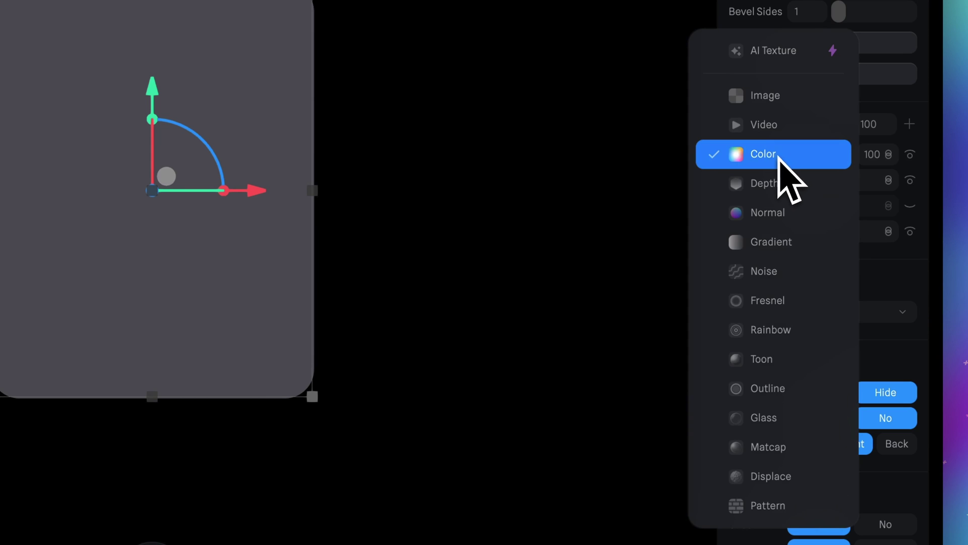
{"action": "left_click", "coordinate": [768, 428]}
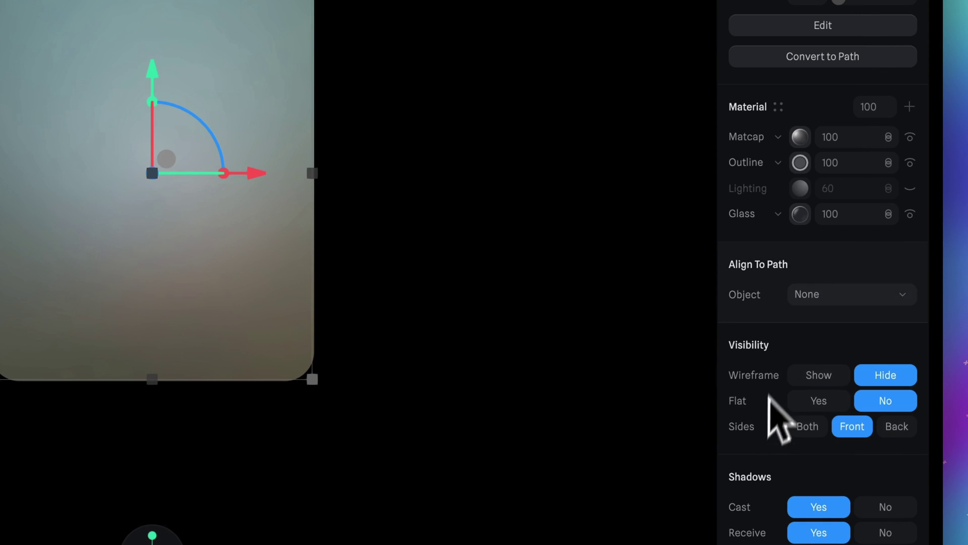
{"action": "left_click", "coordinate": [801, 139]}
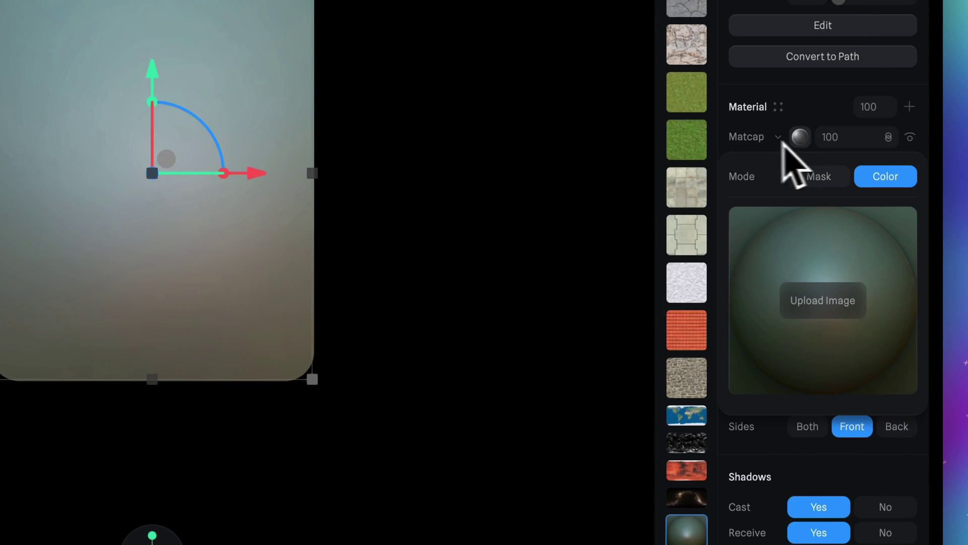
{"action": "scroll", "coordinate": [687, 127], "scroll_direction": "down", "scroll_amount": 10}
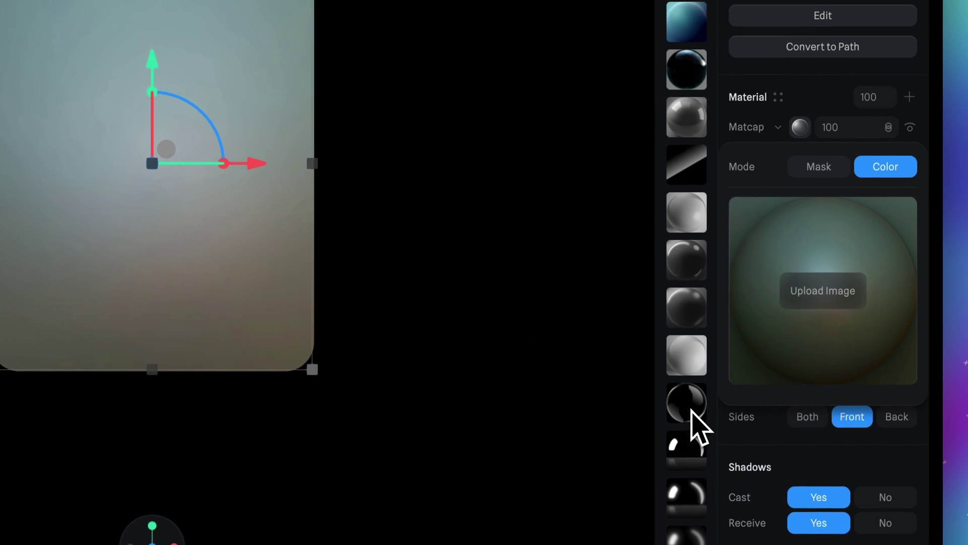
{"action": "left_click", "coordinate": [692, 293]}
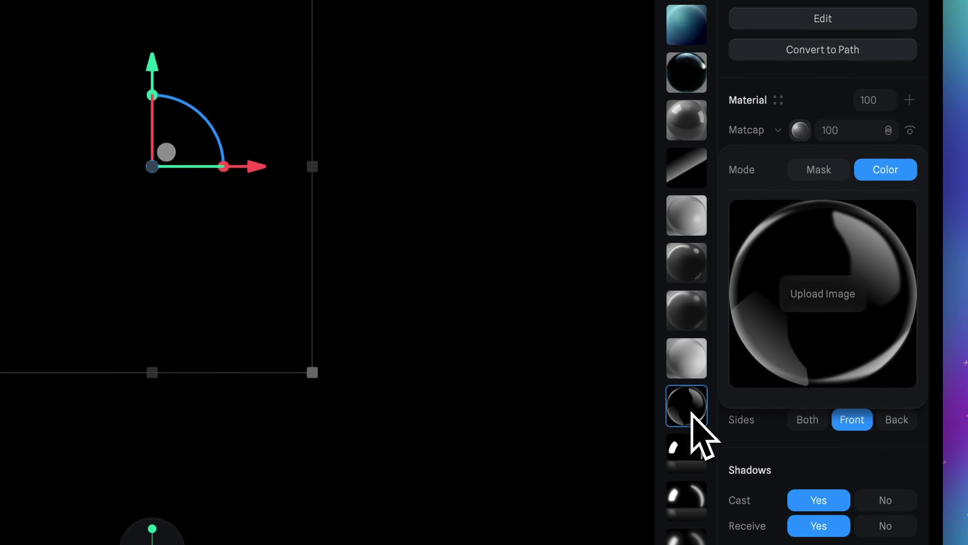
{"action": "left_click", "coordinate": [890, 132]}
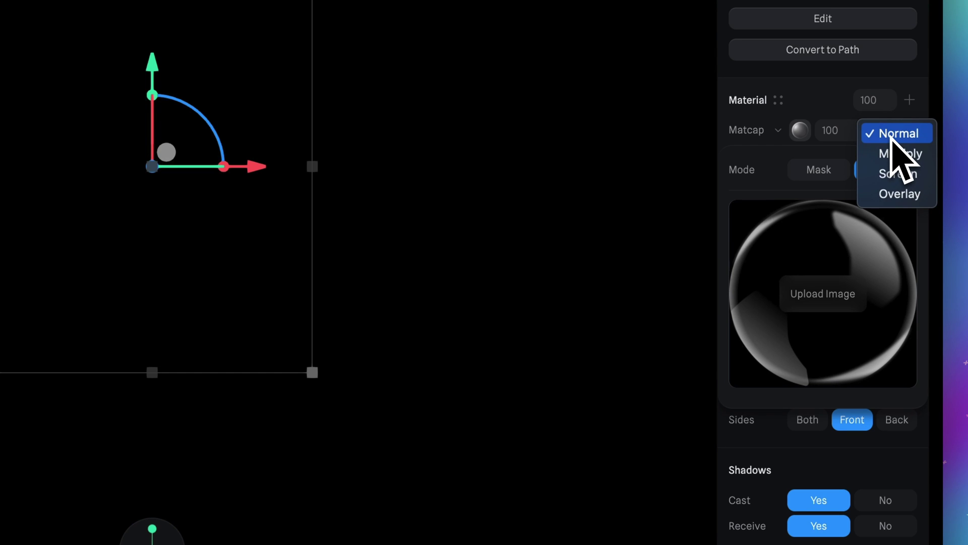
{"action": "left_click", "coordinate": [903, 191]}
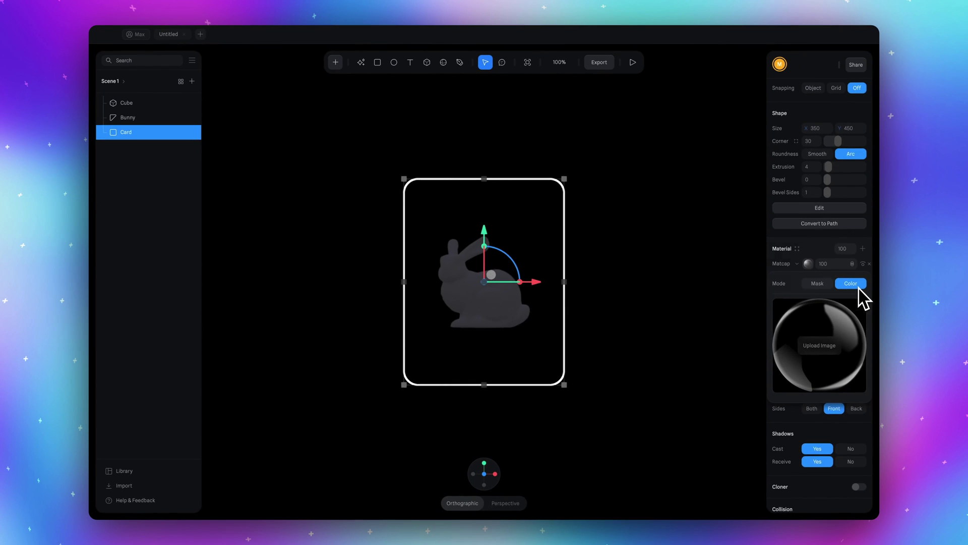
Step: Deselect the card and preview the scene in play mode, then exit
{"action": "left_click", "coordinate": [736, 195]}
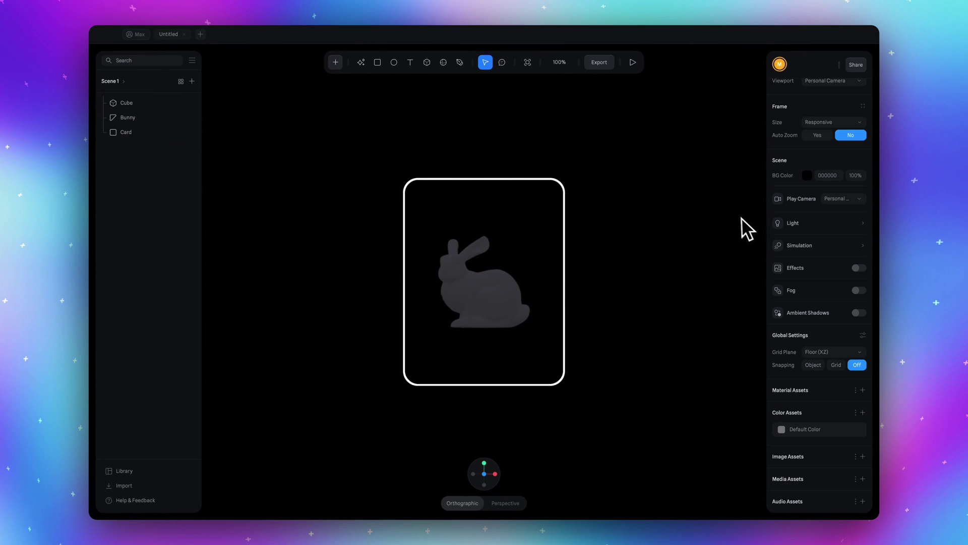
{"action": "left_click", "coordinate": [631, 63]}
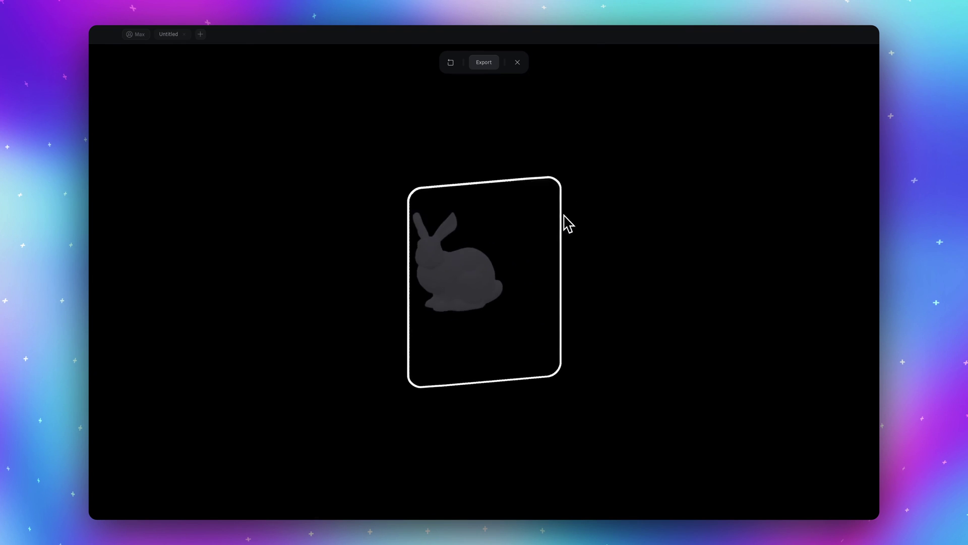
{"action": "key", "text": "Escape"}
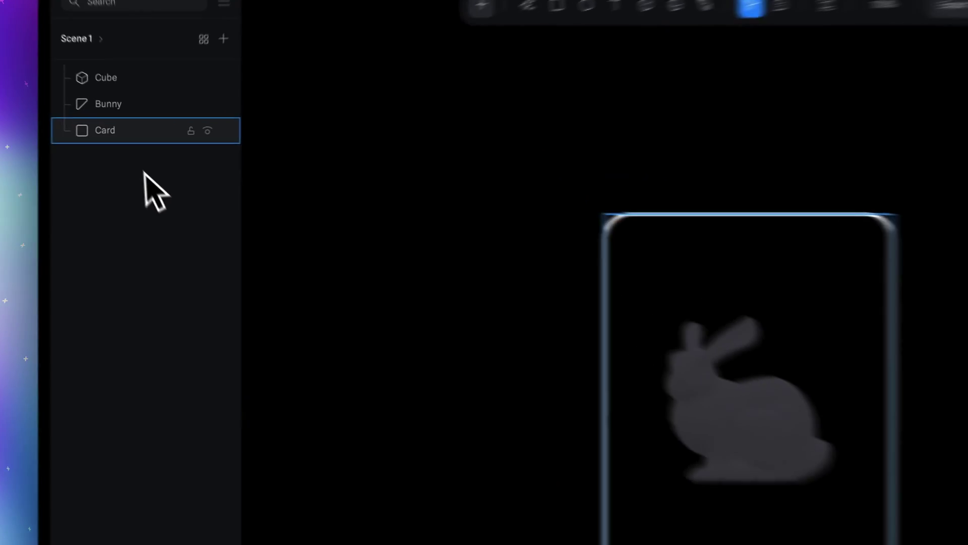
Step: Duplicate the Card layer and rename the copy Back
{"action": "left_click", "coordinate": [137, 134]}
{"action": "right_click", "coordinate": [131, 133]}
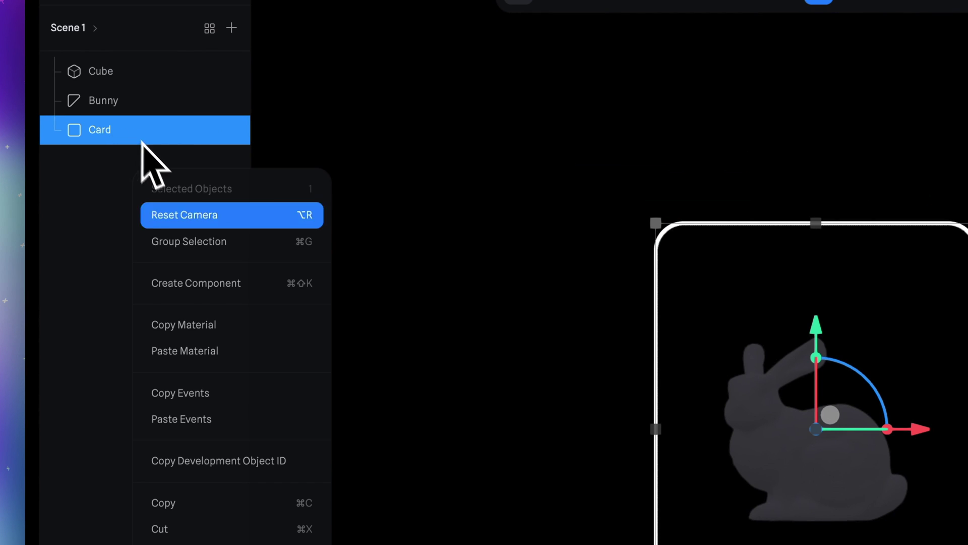
{"action": "left_click", "coordinate": [203, 402]}
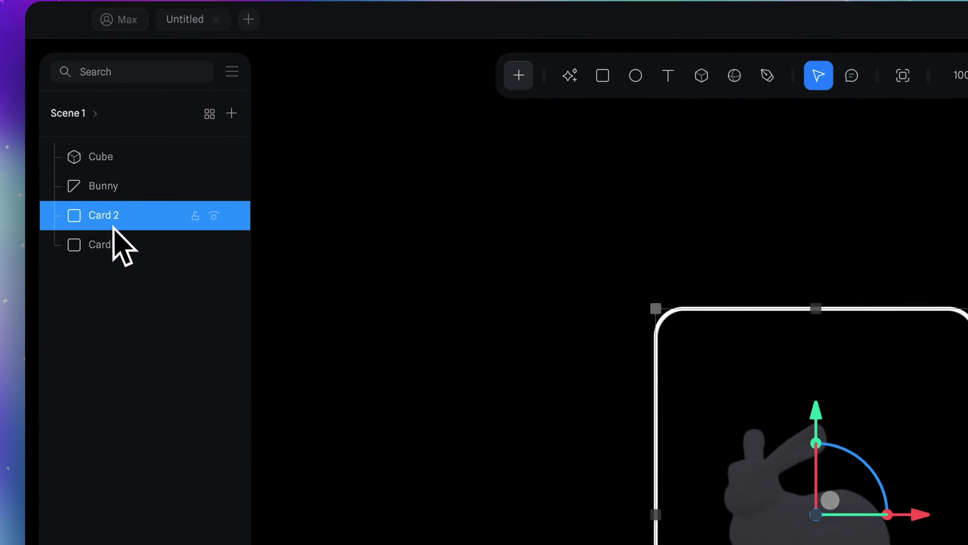
{"action": "double_click", "coordinate": [111, 217]}
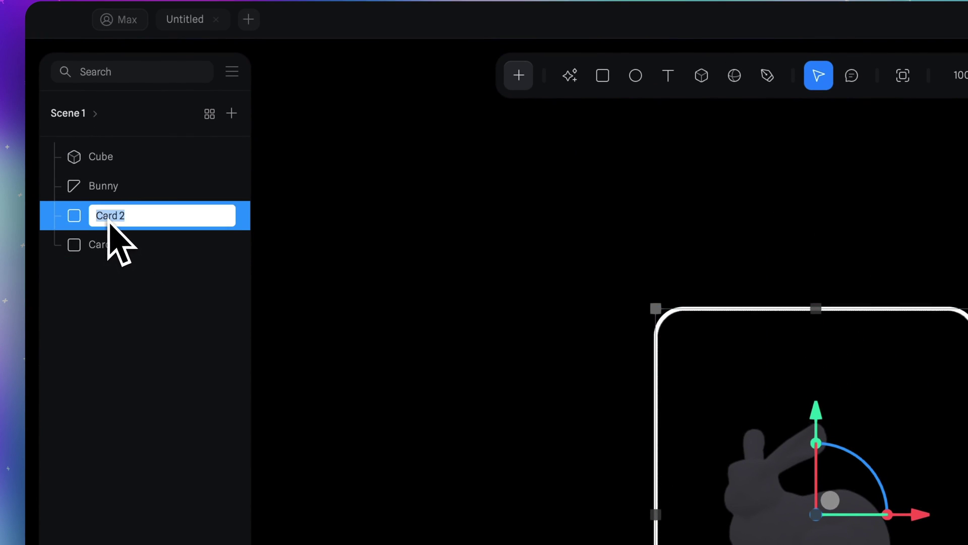
{"action": "type", "text": "Back"}
{"action": "key", "text": "Return"}
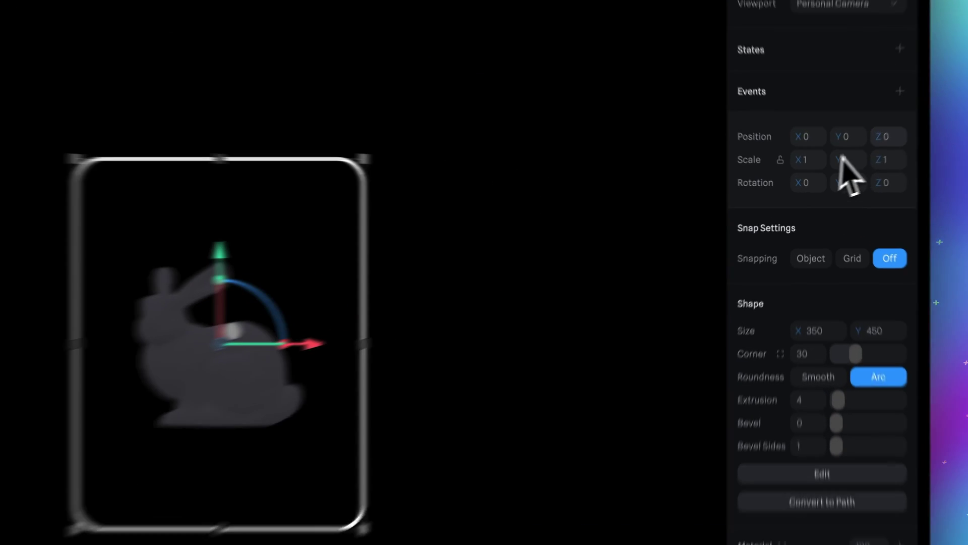
Step: Move Back to Z -500 and set its extrusion depth to 500
{"action": "left_click", "coordinate": [859, 168]}
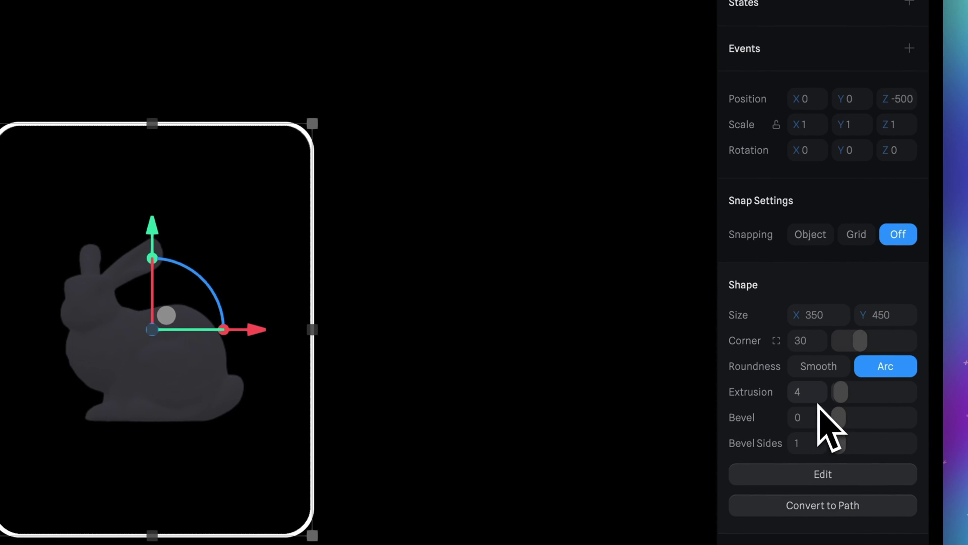
{"action": "left_click", "coordinate": [814, 398]}
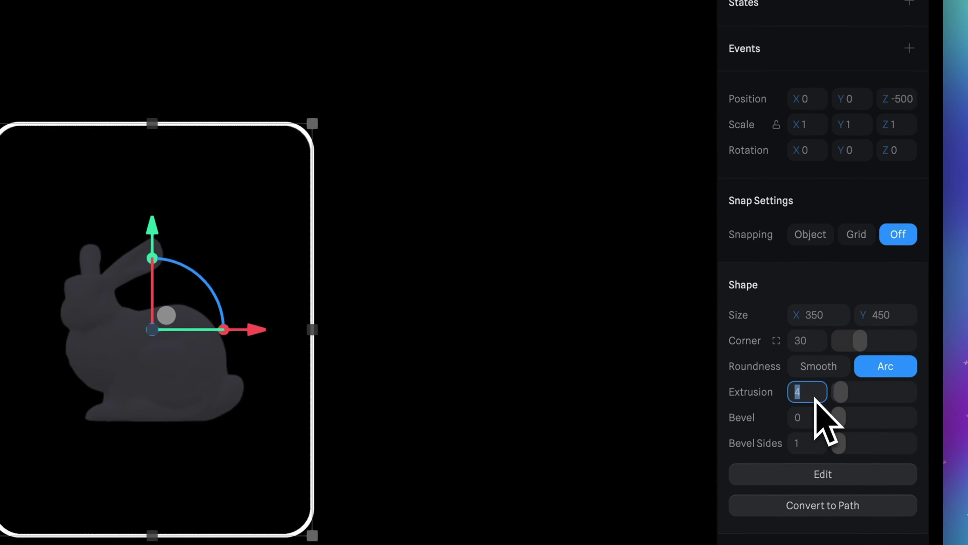
{"action": "type", "text": "500"}
{"action": "key", "text": "Return"}
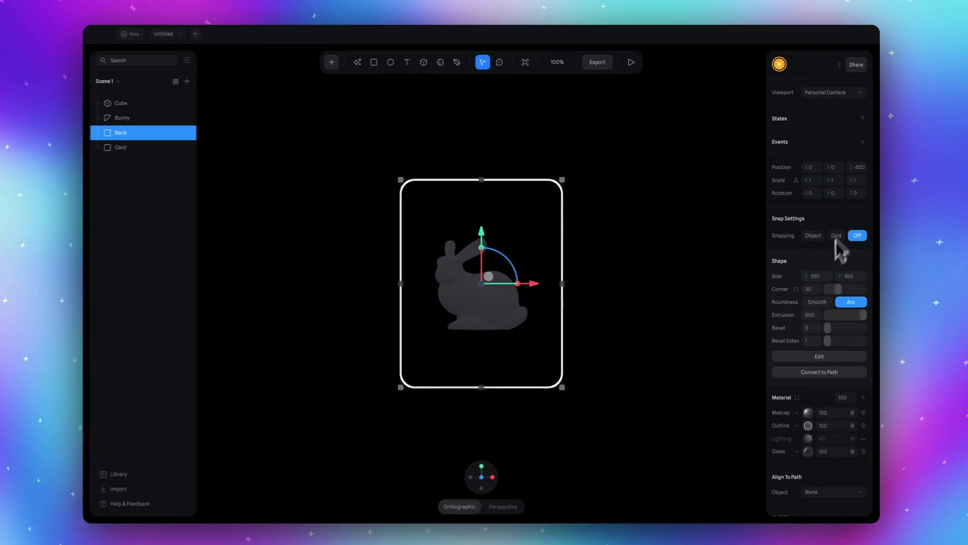
{"action": "scroll", "coordinate": [814, 286], "scroll_direction": "down", "scroll_amount": 3}
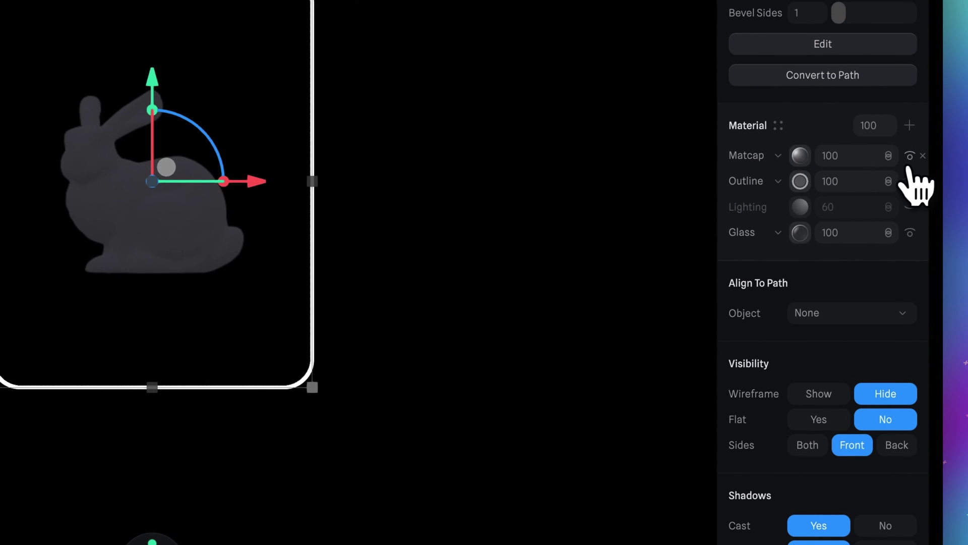
Step: Replace Back's Matcap and Glass material layers with a new Depth layer
{"action": "left_click", "coordinate": [923, 155]}
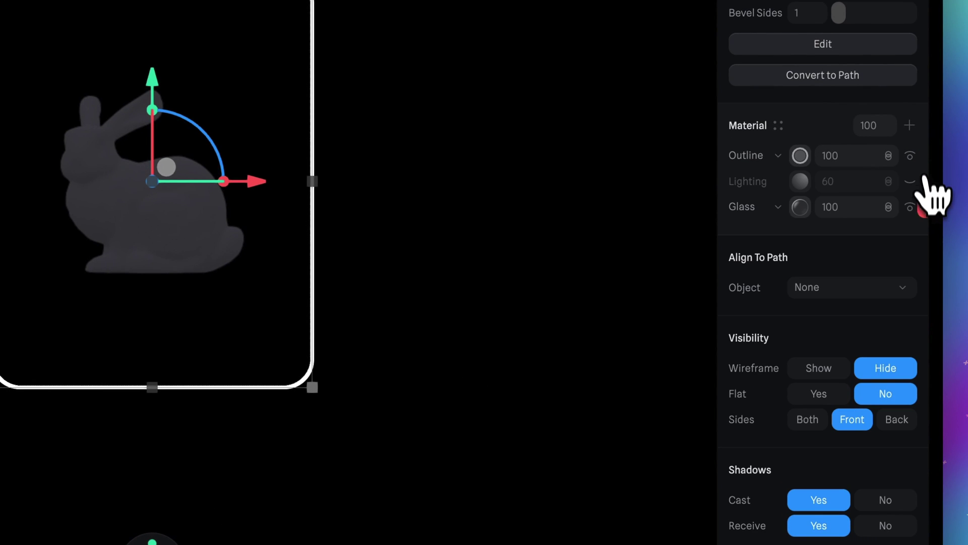
{"action": "left_click", "coordinate": [923, 207]}
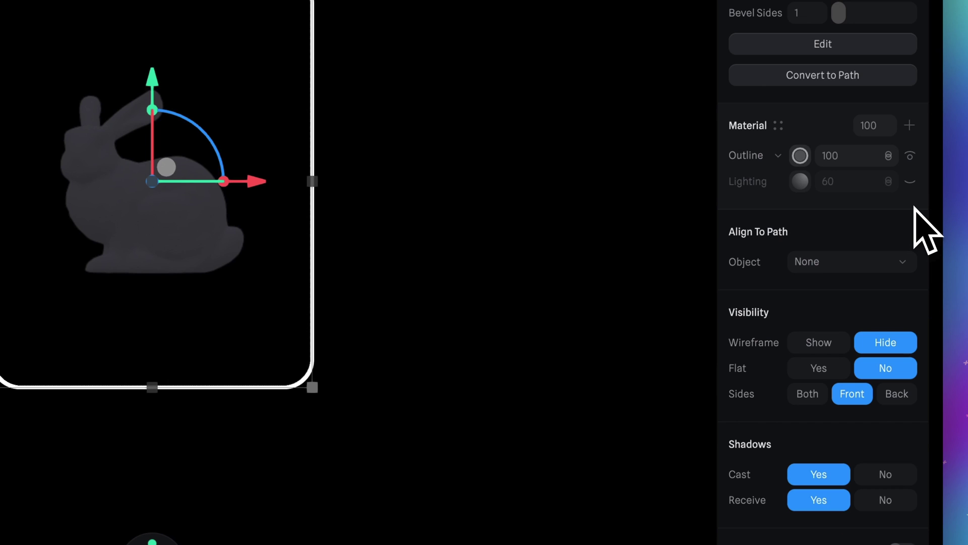
{"action": "left_click", "coordinate": [910, 125]}
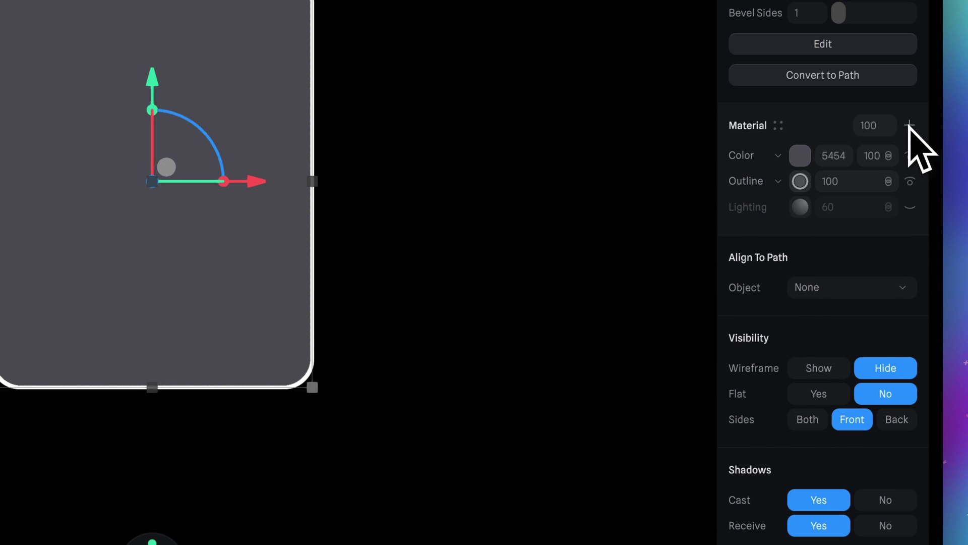
{"action": "left_click", "coordinate": [797, 156]}
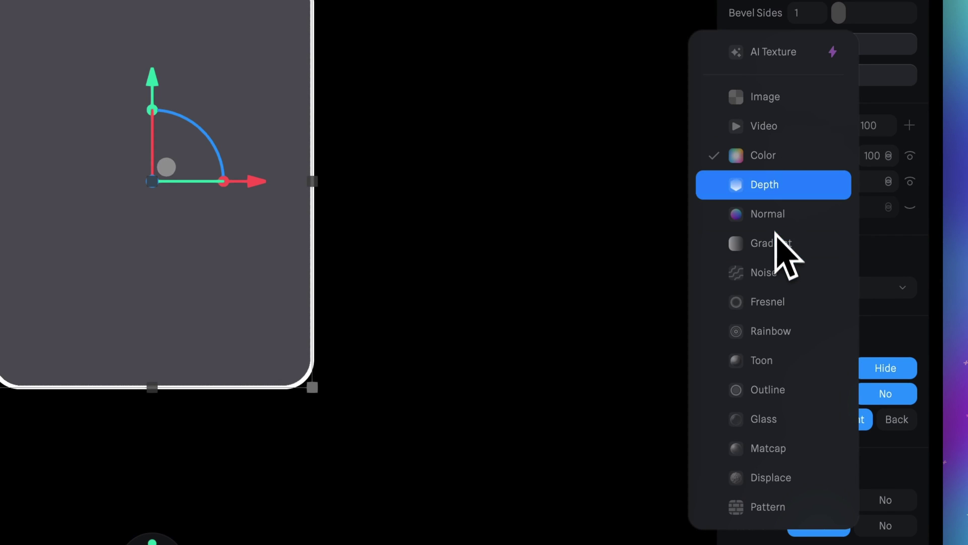
{"action": "left_click", "coordinate": [776, 189]}
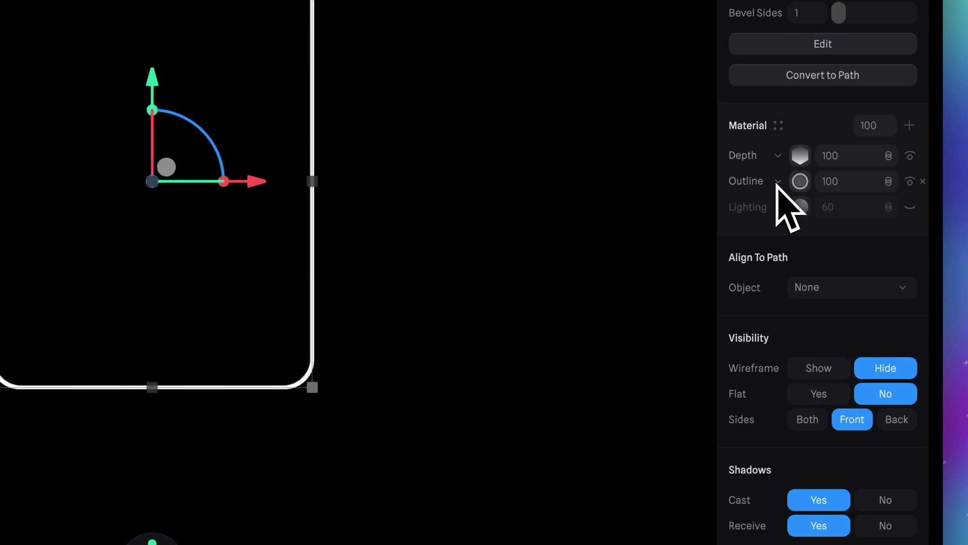
{"action": "left_click", "coordinate": [801, 157]}
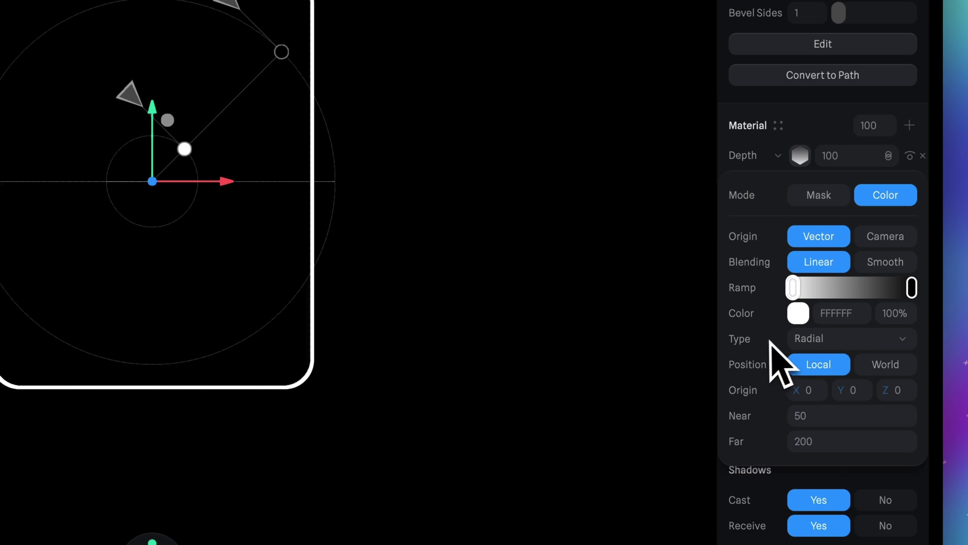
Step: Make the Depth gradient Linear with direction 0,0,1, Near 500 and Far 0
{"action": "left_click", "coordinate": [832, 339]}
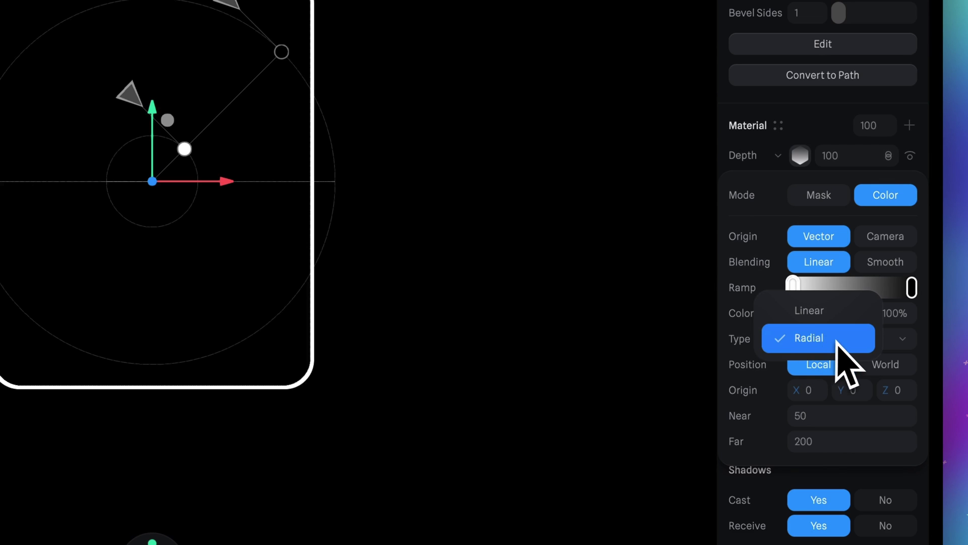
{"action": "left_click", "coordinate": [822, 319]}
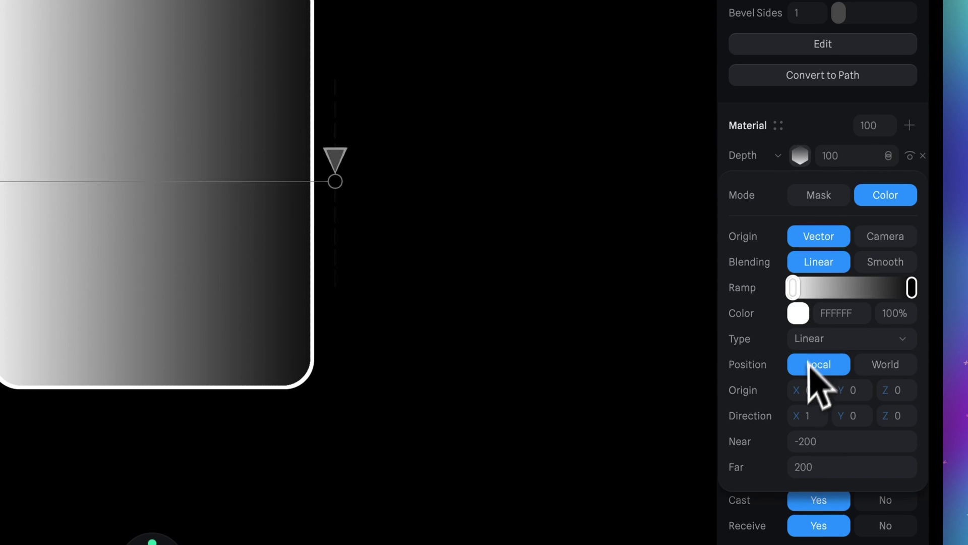
{"action": "left_click", "coordinate": [822, 356]}
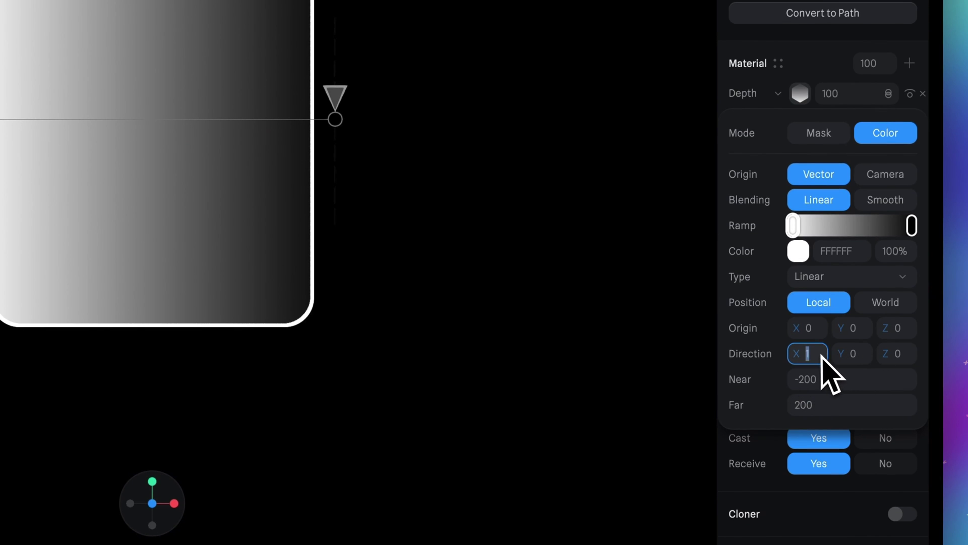
{"action": "type", "text": "0"}
{"action": "key", "text": "Return"}
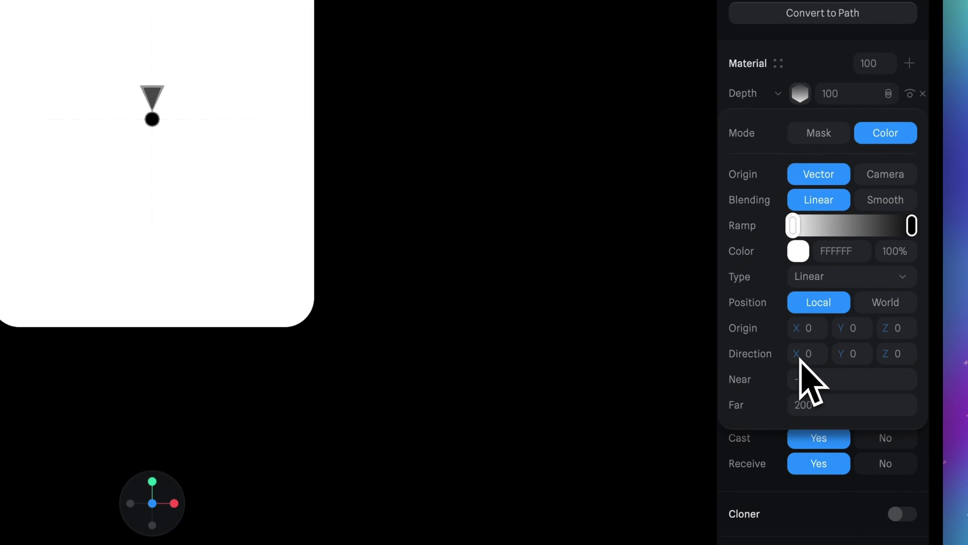
{"action": "left_click", "coordinate": [903, 359]}
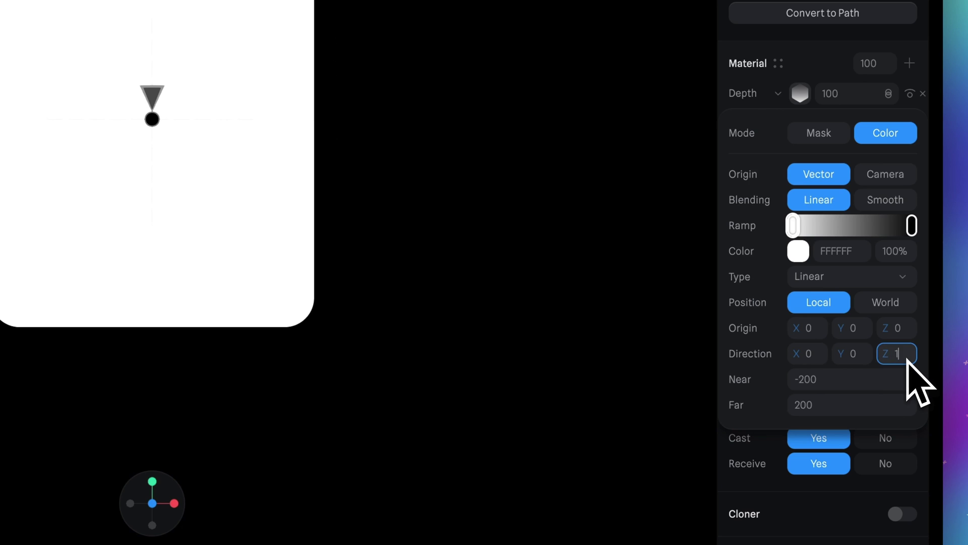
{"action": "key", "text": "Return"}
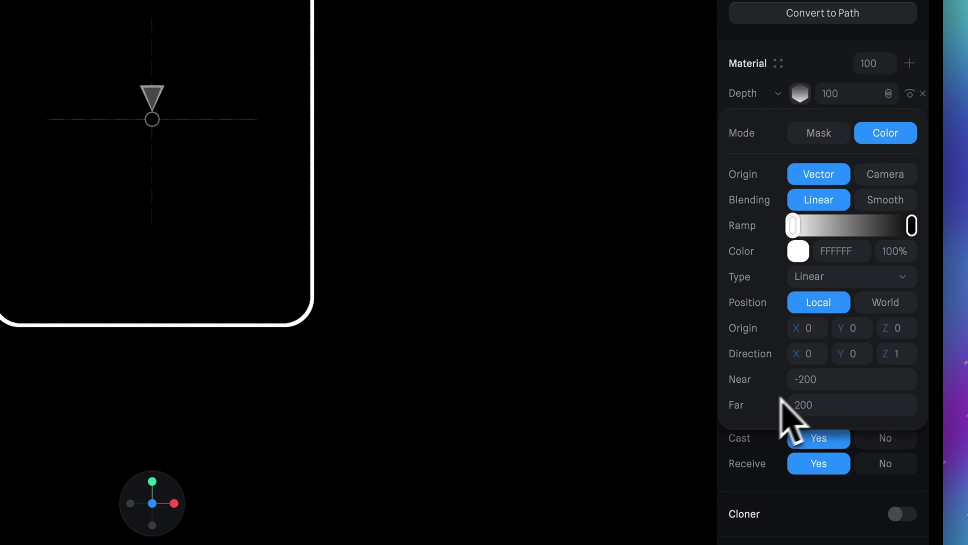
{"action": "left_click", "coordinate": [840, 384]}
{"action": "type", "text": "500"}
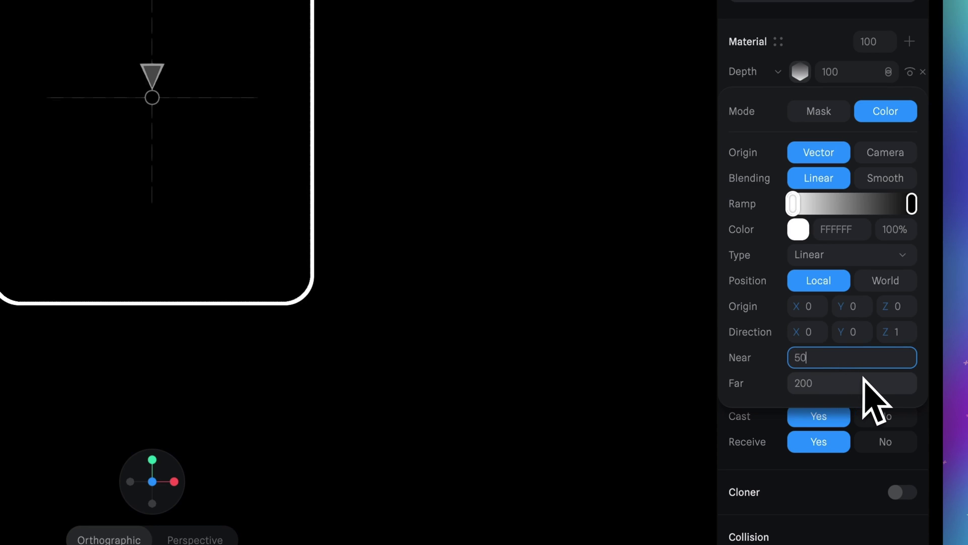
{"action": "key", "text": "Return"}
{"action": "left_click", "coordinate": [847, 389]}
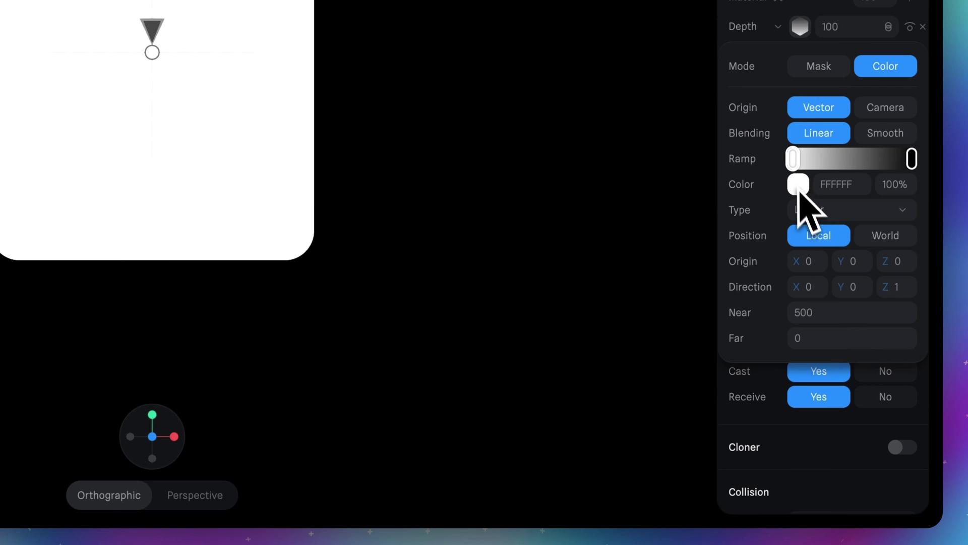
Step: Color the depth layer saturated blue 0001FF and render only Back's back faces
{"action": "left_click", "coordinate": [798, 185]}
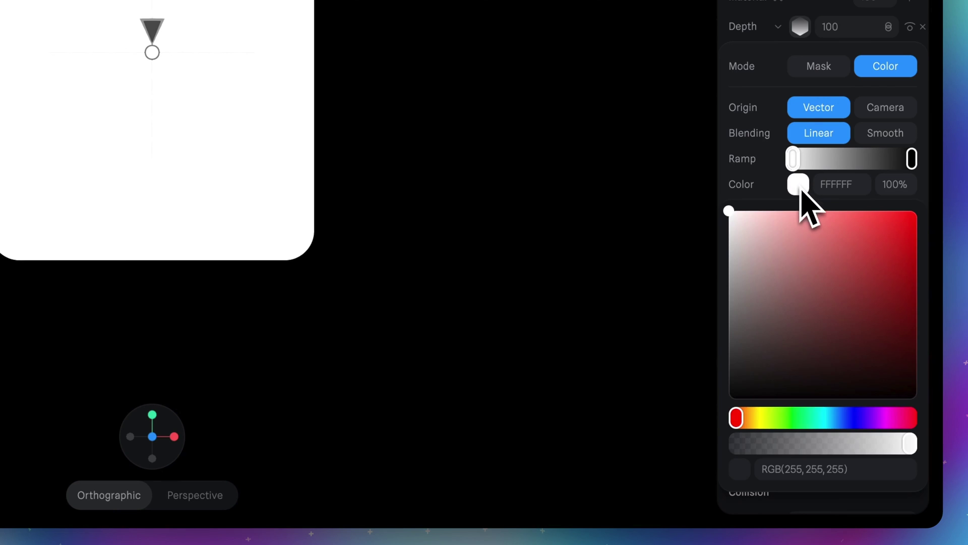
{"action": "left_click", "coordinate": [852, 418]}
{"action": "left_click_drag", "start_coordinate": [903, 227], "coordinate": [928, 172]}
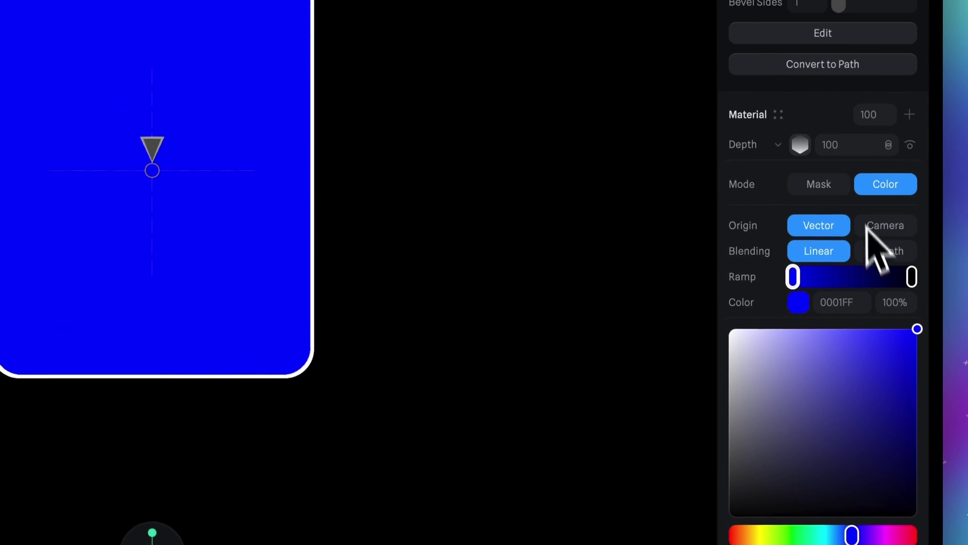
{"action": "left_click", "coordinate": [830, 151]}
{"action": "scroll", "coordinate": [820, 218], "scroll_direction": "down", "scroll_amount": 1}
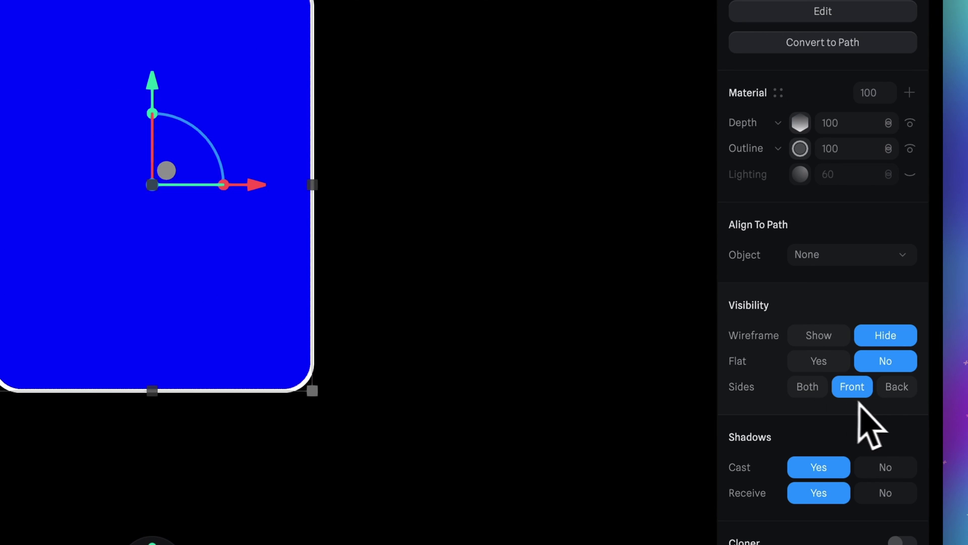
{"action": "left_click", "coordinate": [897, 392]}
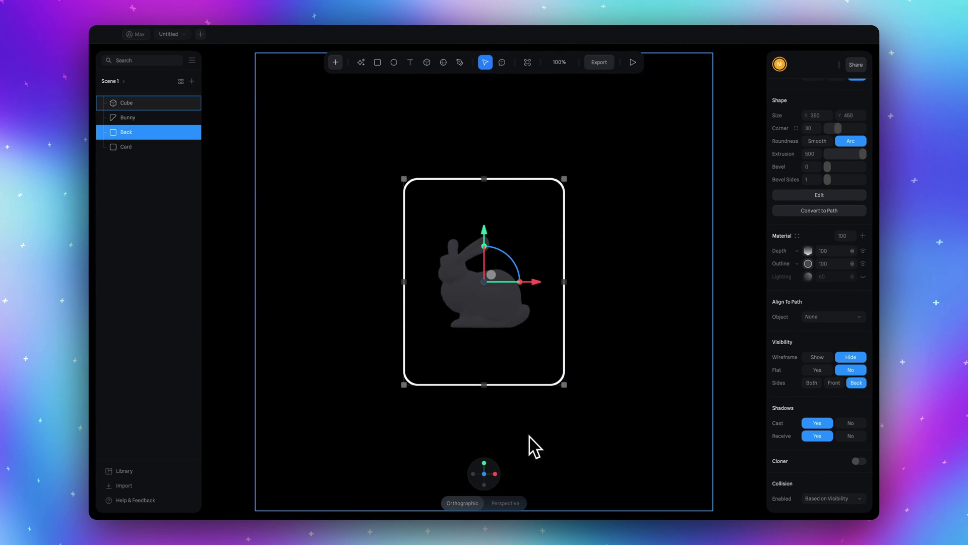
Step: Switch the viewport to perspective and orbit the card in the play preview
{"action": "left_click", "coordinate": [509, 502]}
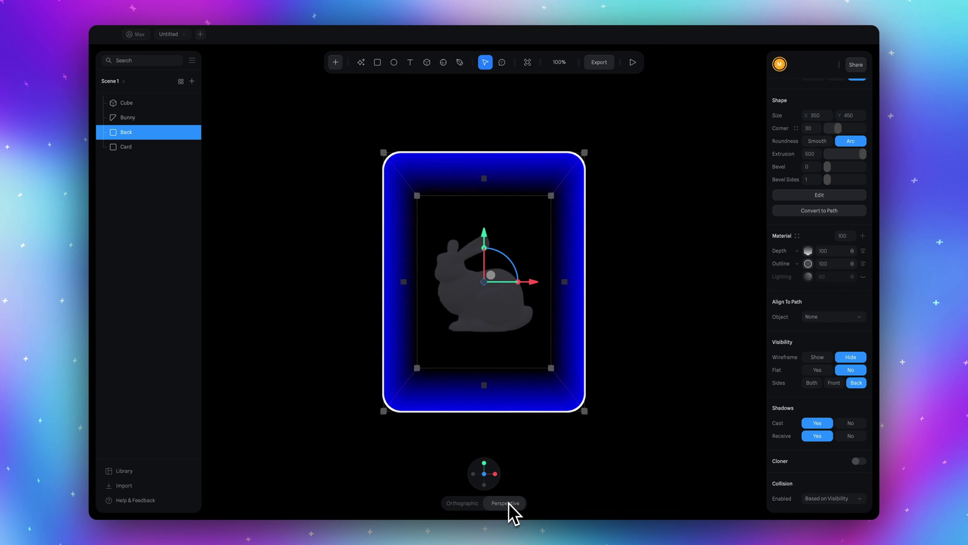
{"action": "left_click", "coordinate": [632, 62]}
{"action": "left_click_drag", "start_coordinate": [631, 96], "coordinate": [557, 209]}
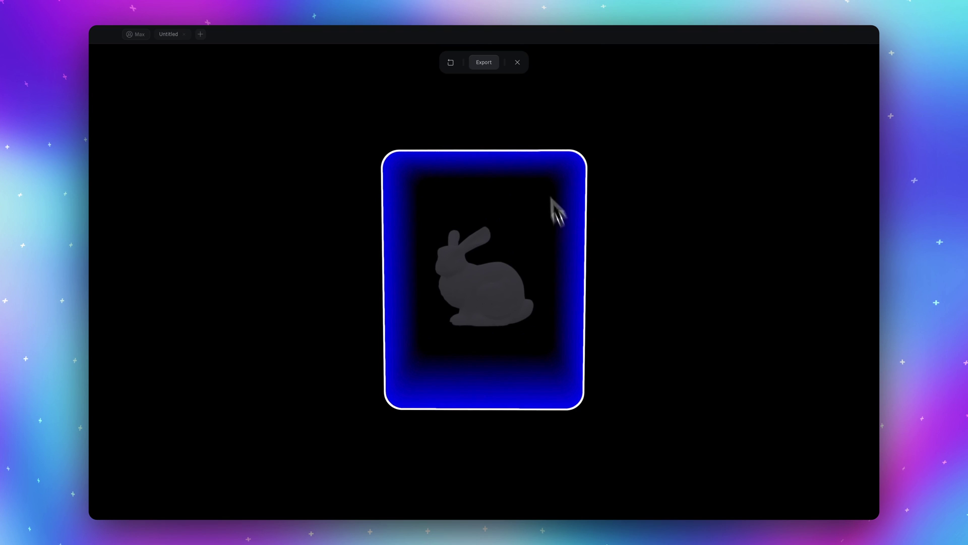
{"action": "left_click", "coordinate": [517, 65]}
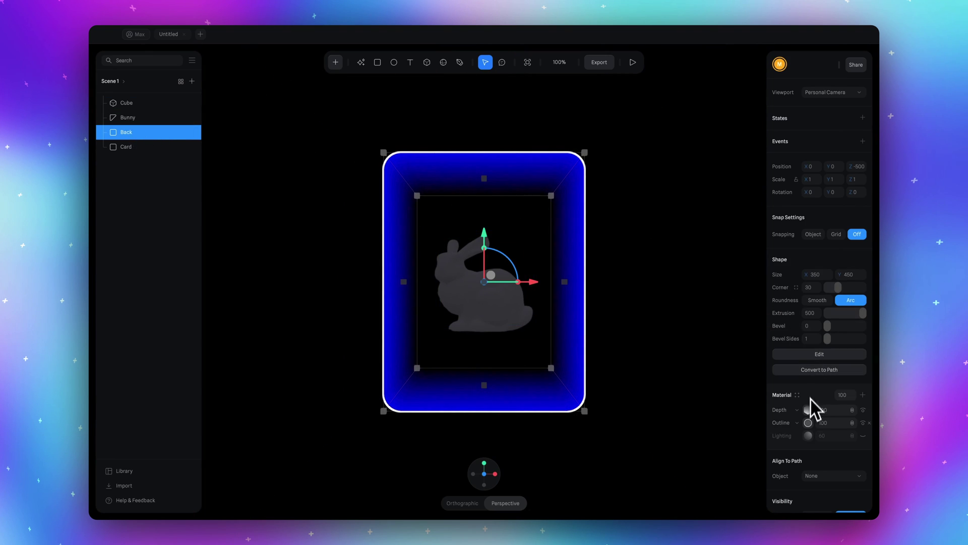
Step: Give Back's Outline layer continuous white contour lines running along Z
{"action": "scroll", "coordinate": [813, 432], "scroll_direction": "down", "scroll_amount": 3}
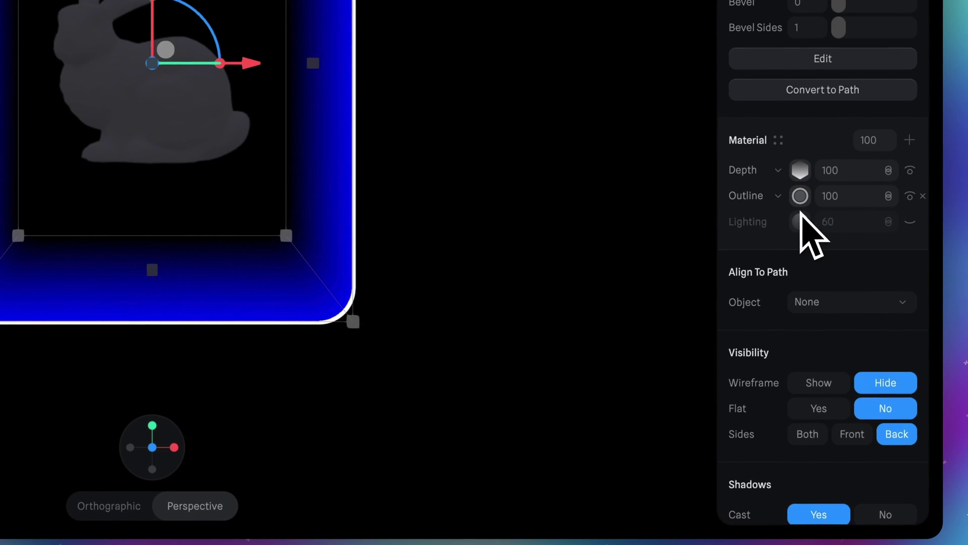
{"action": "left_click", "coordinate": [808, 350]}
{"action": "scroll", "coordinate": [804, 252], "scroll_direction": "down", "scroll_amount": 3}
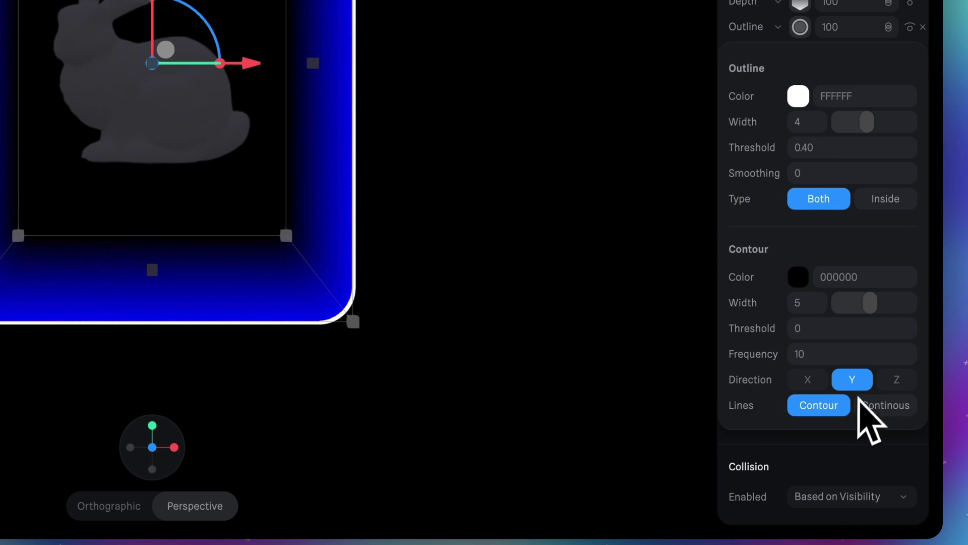
{"action": "left_click", "coordinate": [872, 410]}
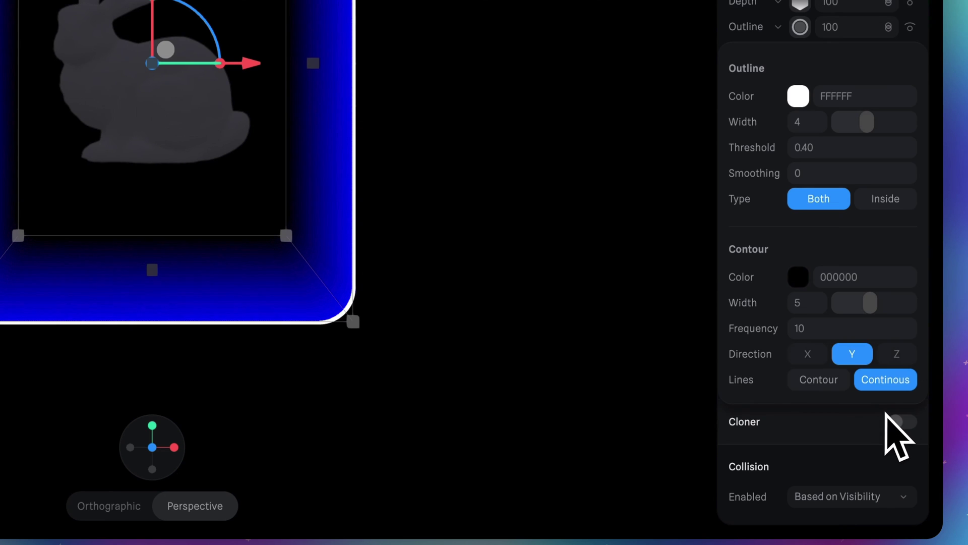
{"action": "left_click", "coordinate": [805, 280]}
{"action": "left_click_drag", "start_coordinate": [800, 328], "coordinate": [729, 305]}
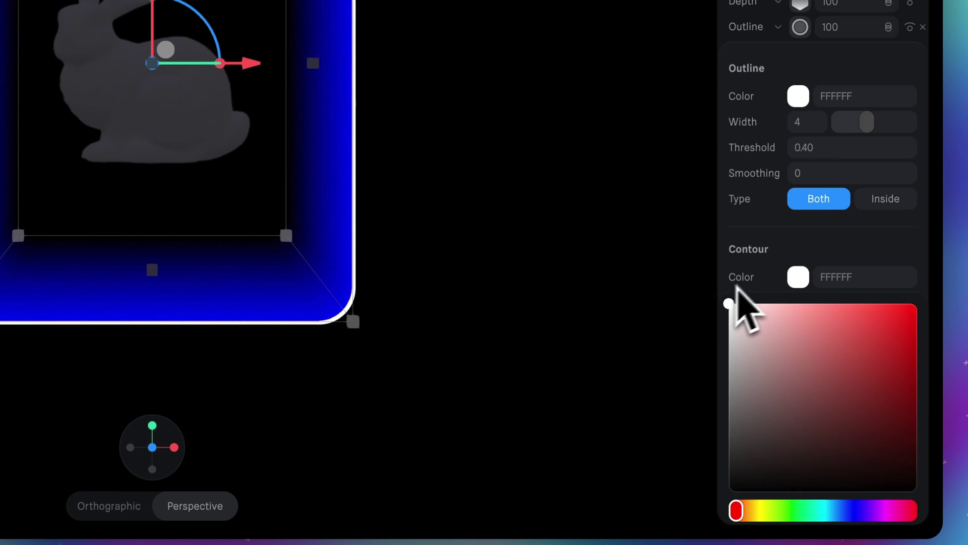
{"action": "left_click", "coordinate": [800, 255]}
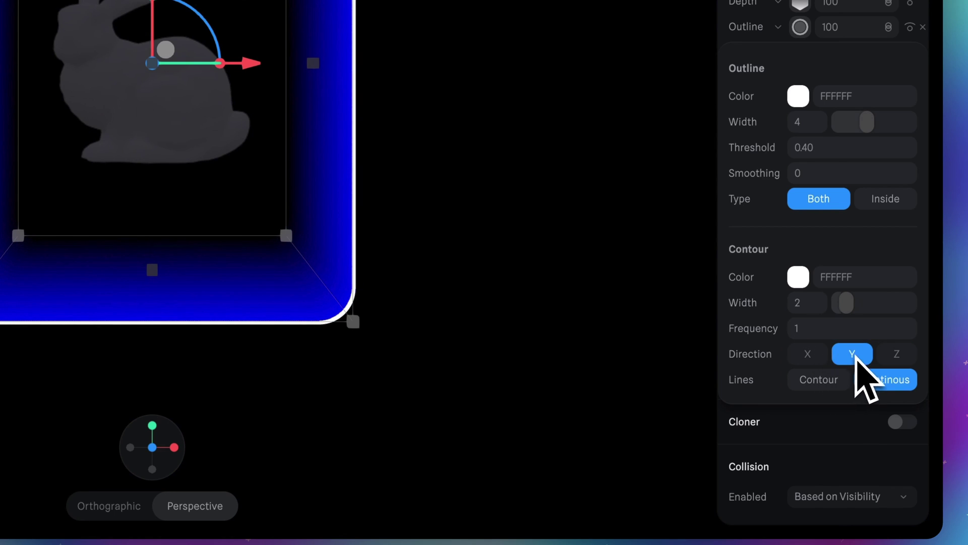
{"action": "left_click", "coordinate": [897, 355]}
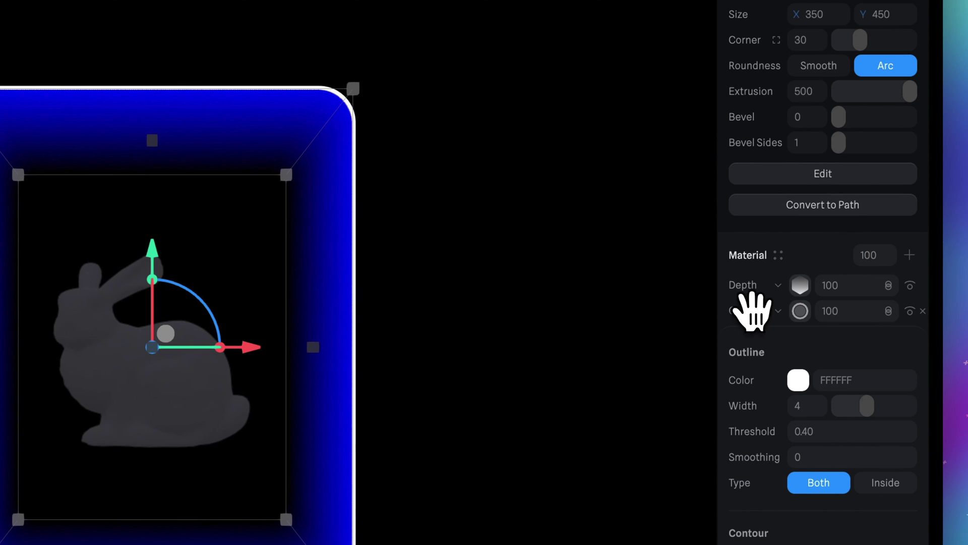
Step: Move Outline above Depth in Overlay blend mode and check the rings in preview
{"action": "left_click_drag", "start_coordinate": [758, 315], "coordinate": [755, 277]}
{"action": "left_click", "coordinate": [887, 285]}
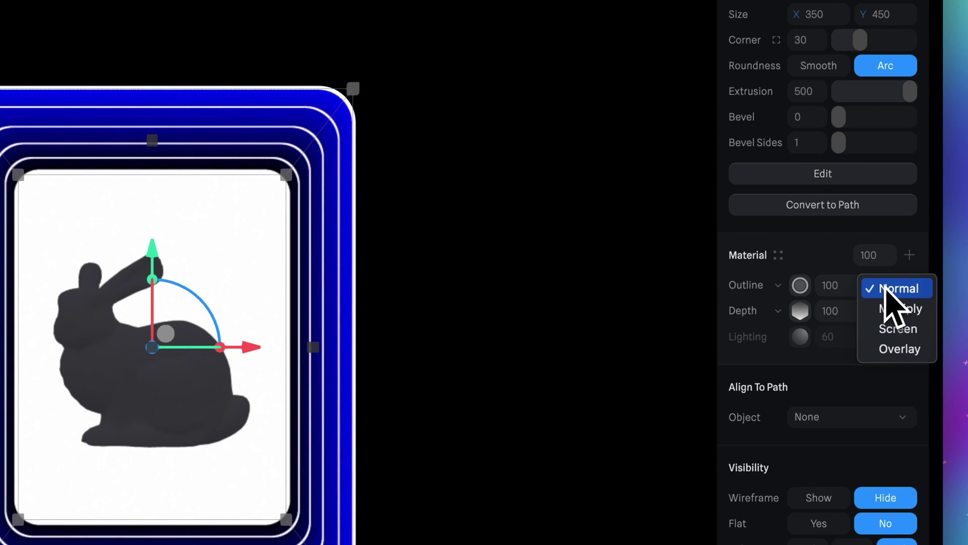
{"action": "left_click", "coordinate": [897, 349]}
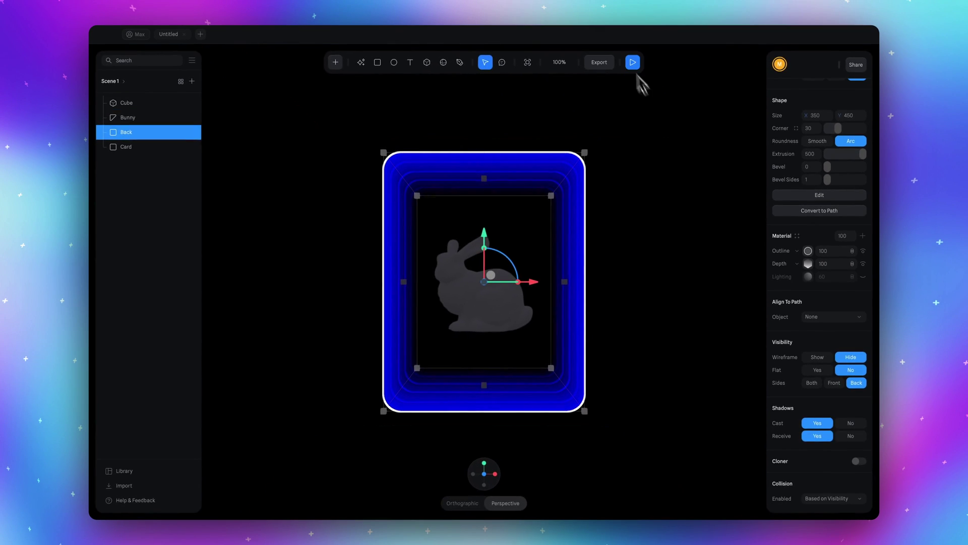
{"action": "left_click", "coordinate": [632, 63]}
{"action": "left_click_drag", "start_coordinate": [609, 147], "coordinate": [554, 310]}
{"action": "key", "text": "Escape"}
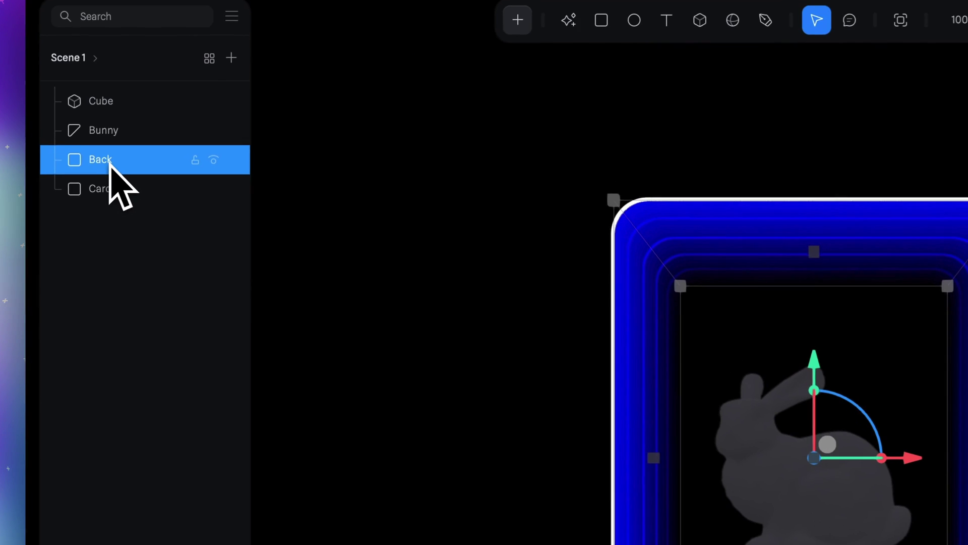
Step: Copy the Back layer's material and paste it onto the Bunny
{"action": "right_click", "coordinate": [110, 163]}
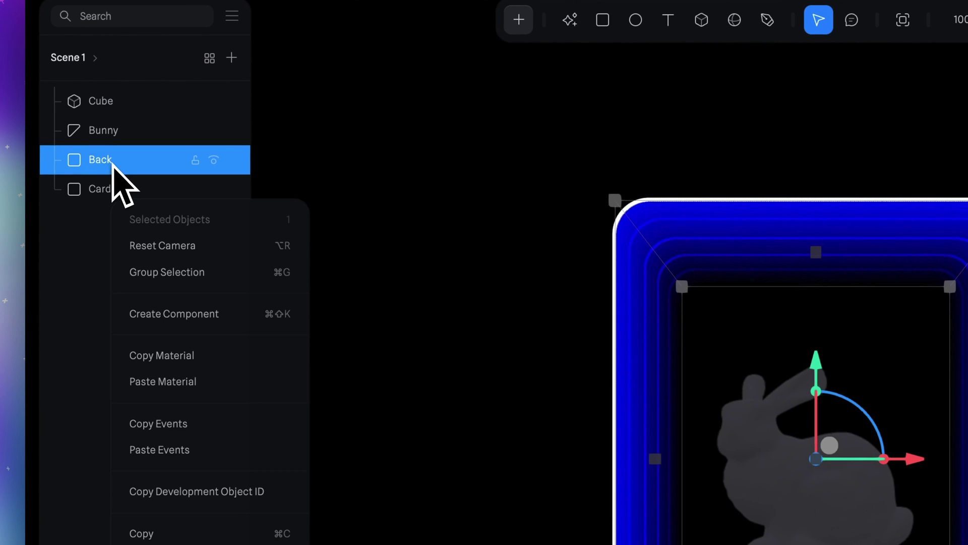
{"action": "left_click", "coordinate": [188, 354]}
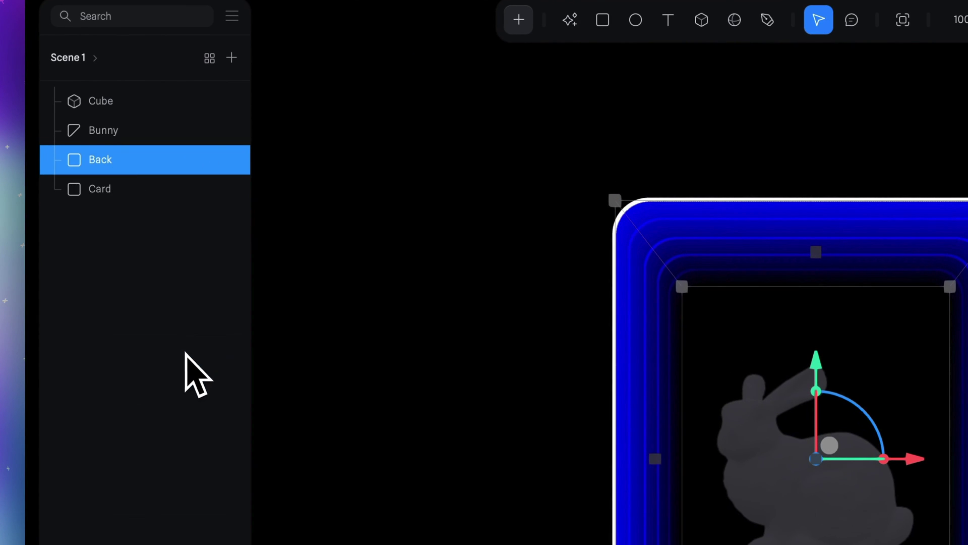
{"action": "left_click", "coordinate": [141, 136]}
{"action": "right_click", "coordinate": [141, 137]}
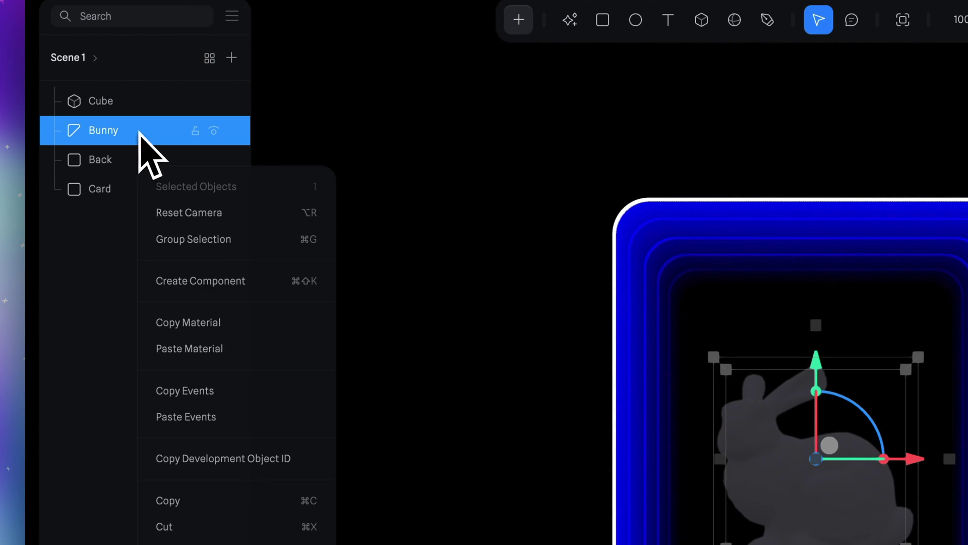
{"action": "left_click", "coordinate": [216, 349]}
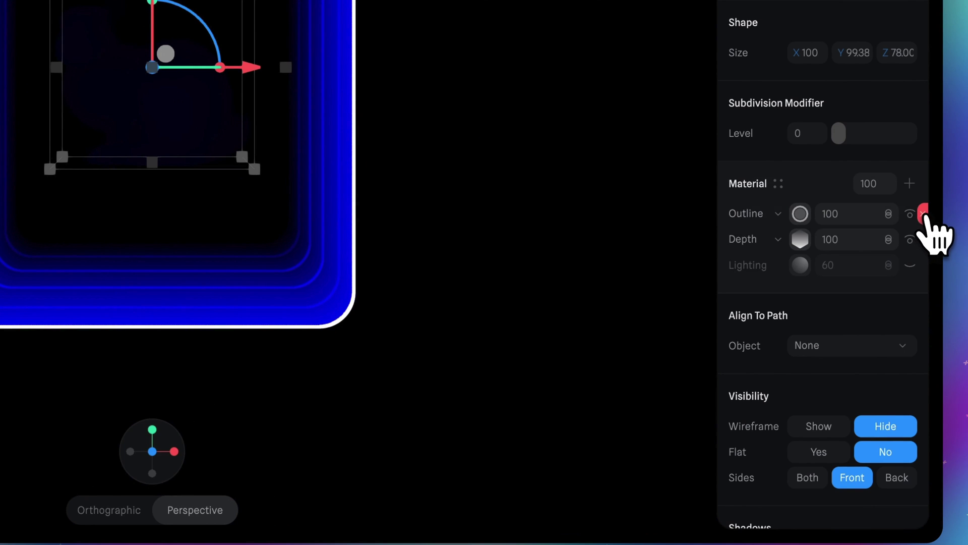
Step: Remove the bunny's Outline layer and bring its depth Near down to 46
{"action": "left_click", "coordinate": [923, 214]}
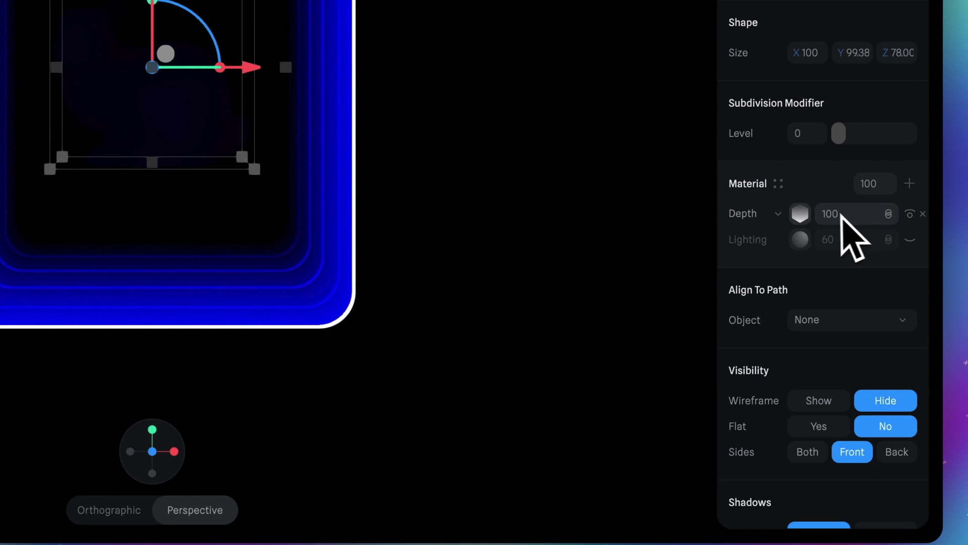
{"action": "left_click", "coordinate": [800, 214]}
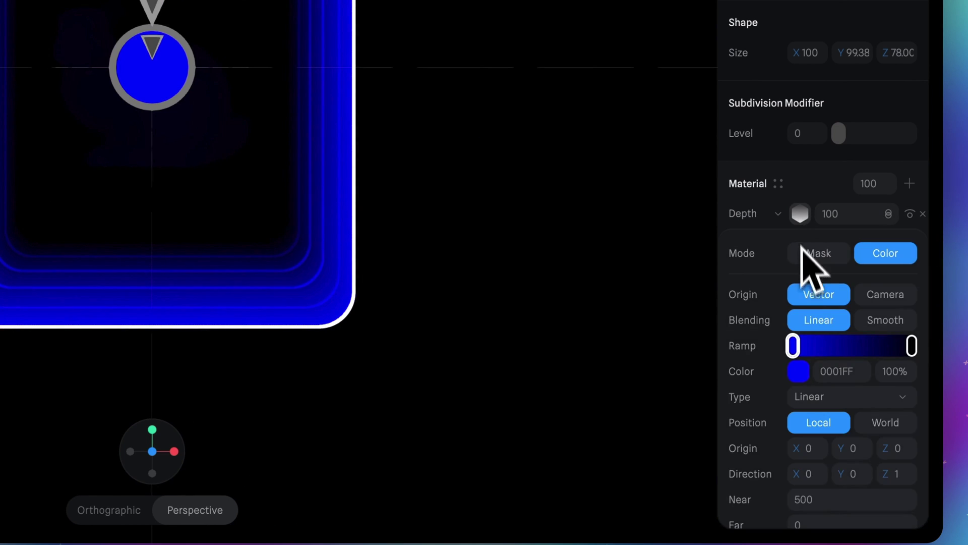
{"action": "scroll", "coordinate": [802, 295], "scroll_direction": "down", "scroll_amount": 4}
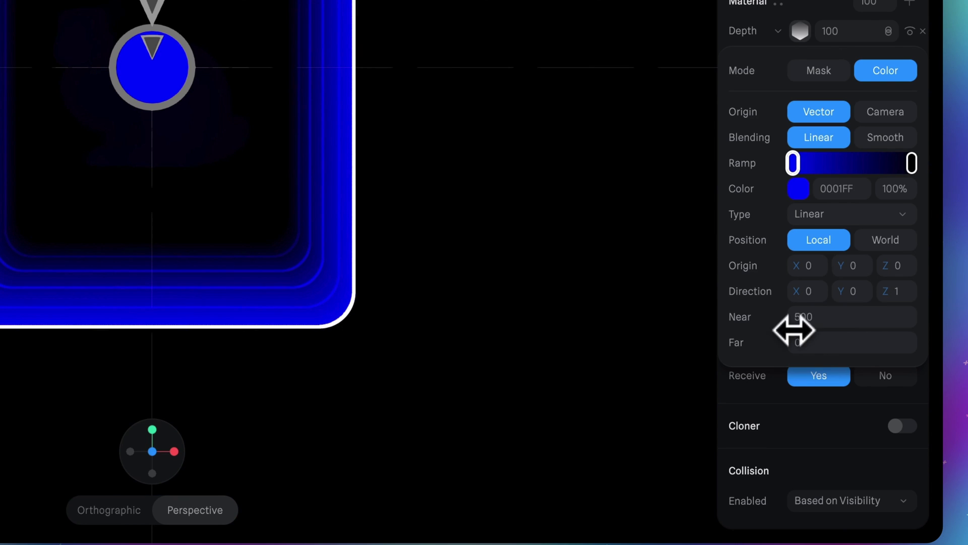
{"action": "left_click_drag", "start_coordinate": [794, 322], "coordinate": [717, 319]}
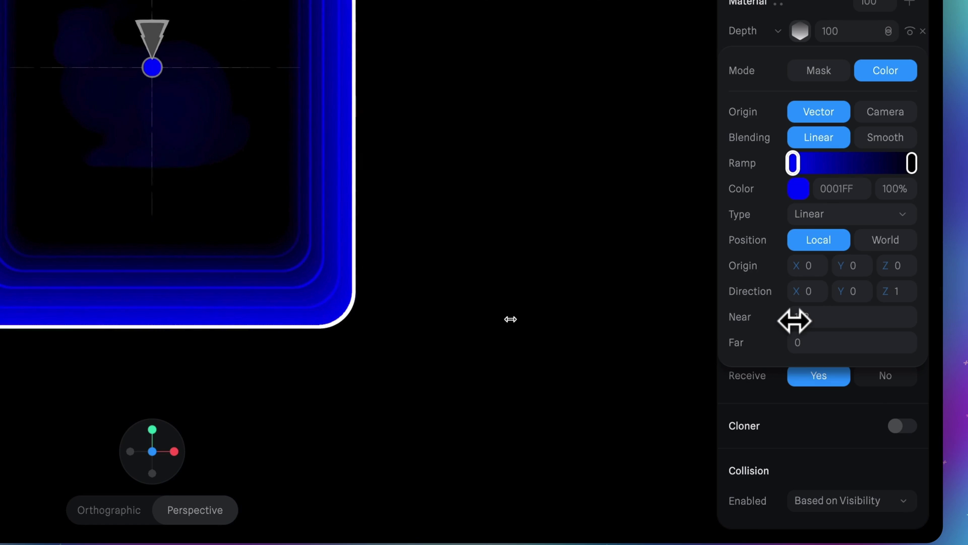
{"action": "left_click_drag", "start_coordinate": [510, 319], "coordinate": [367, 319]}
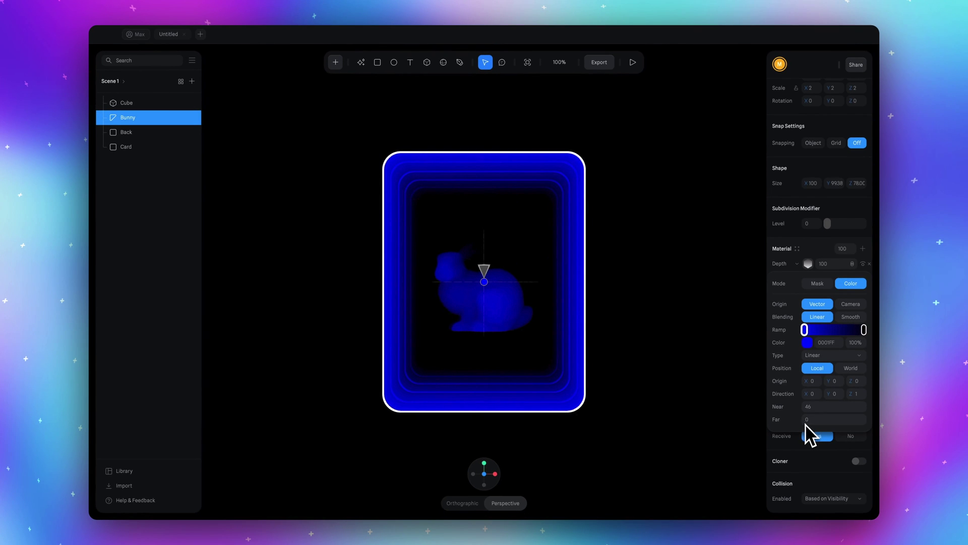
{"action": "left_click", "coordinate": [805, 422]}
Step: Preview the finished card with the blue bunny, then bring up the export options
{"action": "left_click", "coordinate": [633, 62]}
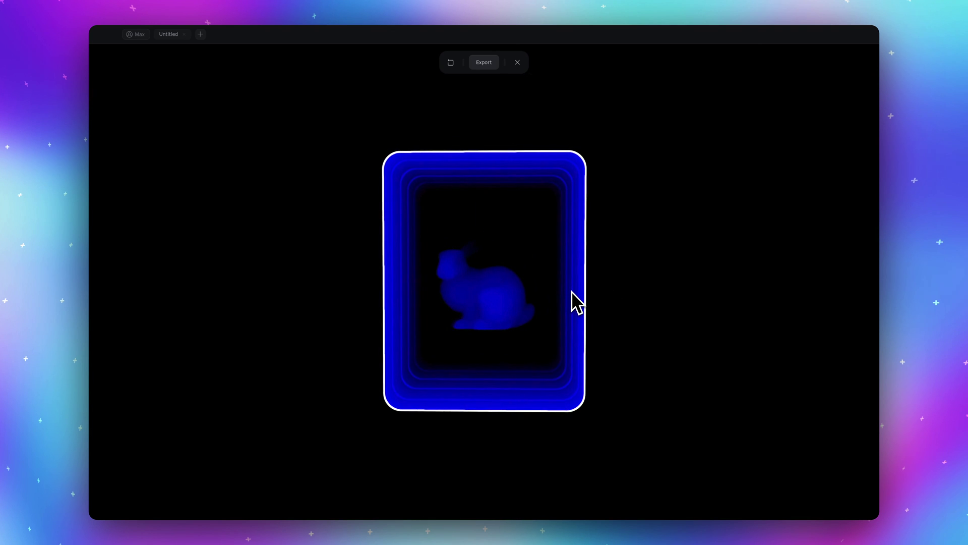
{"action": "left_click", "coordinate": [484, 63]}
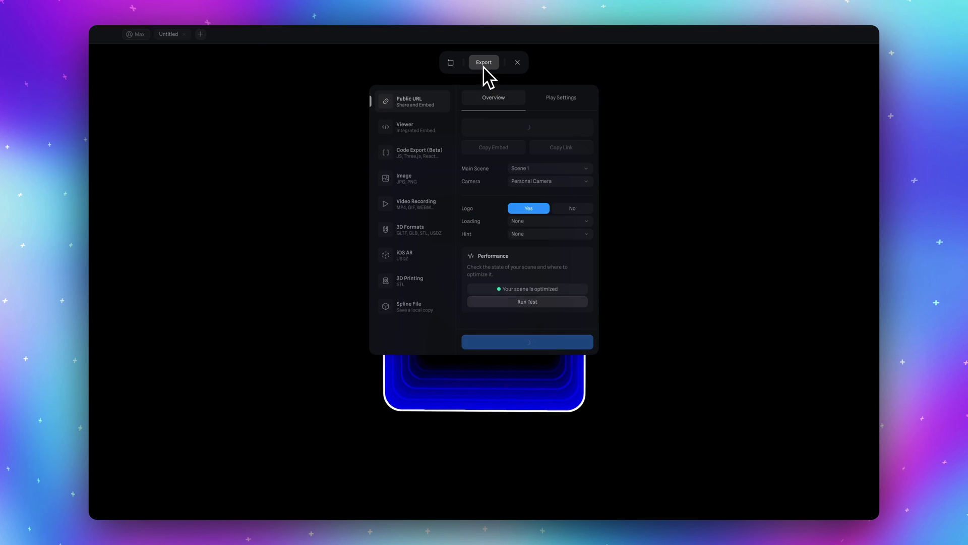
Step: Enable Orbit Limits in Play Settings, with Up, Bottom, Left and Right at 45
{"action": "left_click", "coordinate": [571, 106]}
{"action": "scroll", "coordinate": [547, 184], "scroll_direction": "down", "scroll_amount": 10}
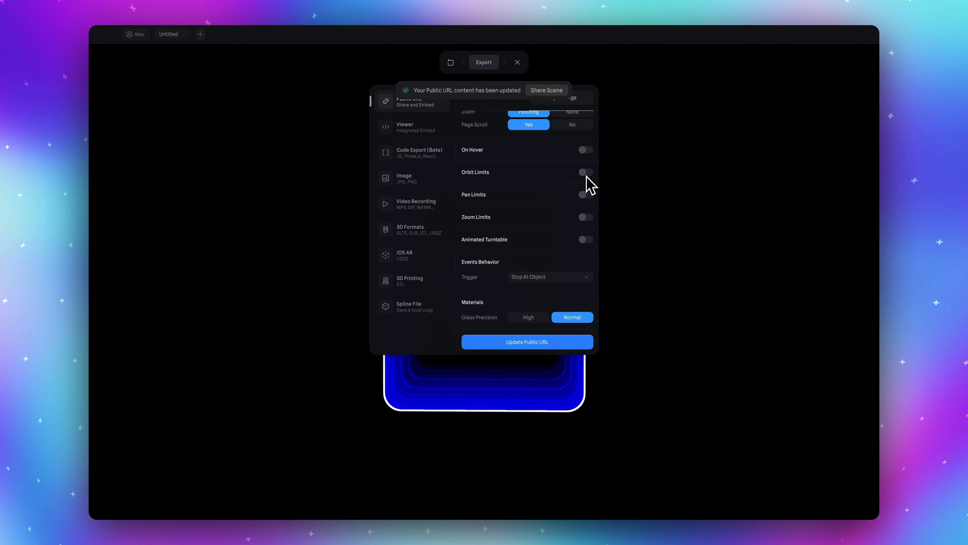
{"action": "left_click", "coordinate": [585, 173]}
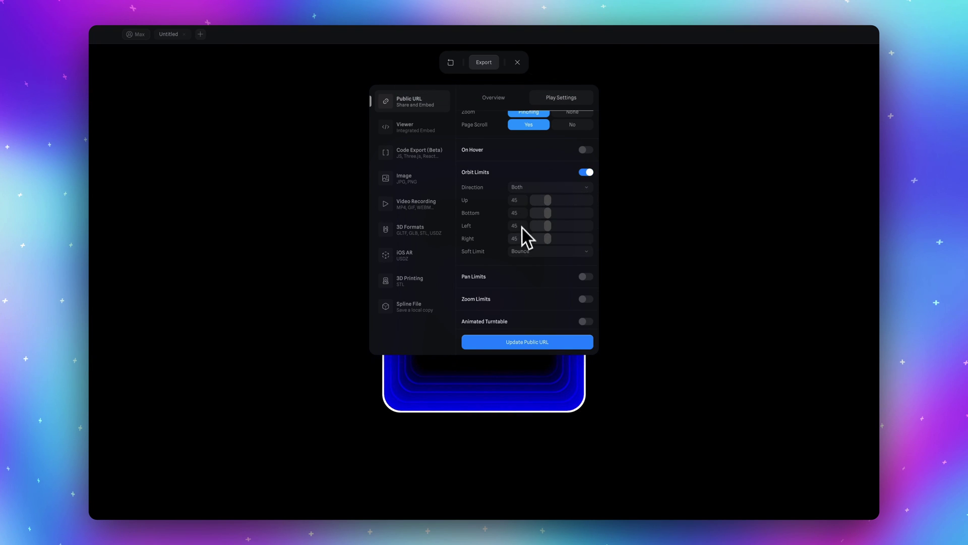
Step: Close the export options, replay the preview and orbit to test the limited rotation
{"action": "left_click", "coordinate": [518, 62]}
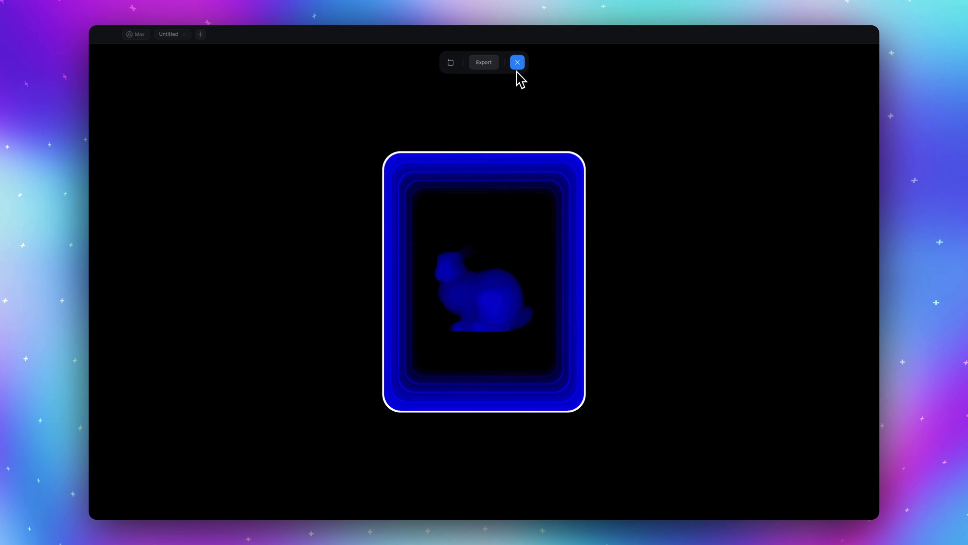
{"action": "left_click", "coordinate": [632, 62]}
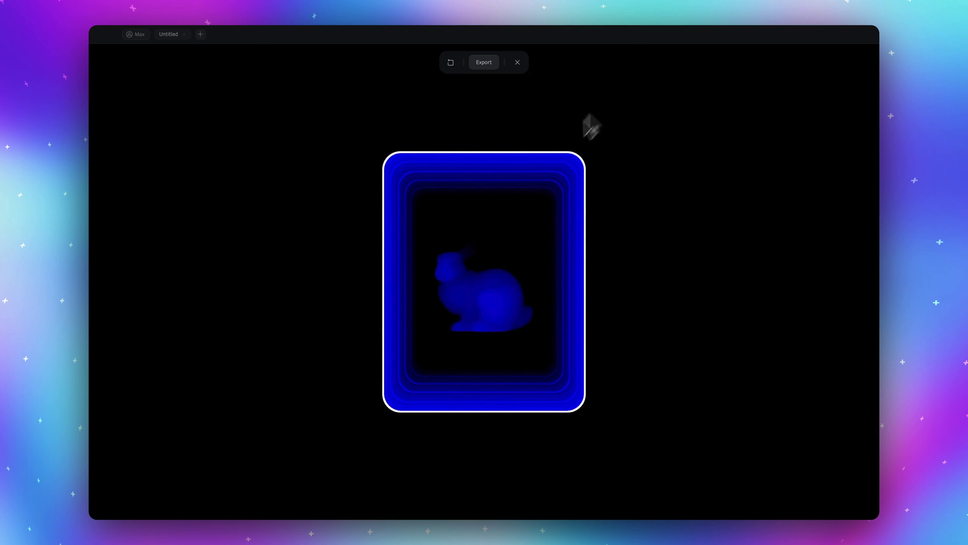
{"action": "left_click_drag", "start_coordinate": [590, 126], "coordinate": [500, 304]}
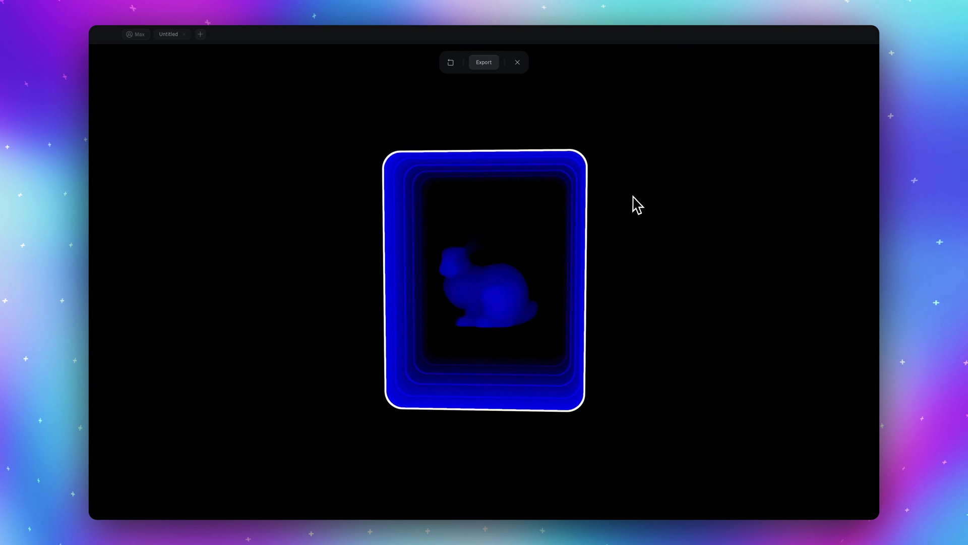